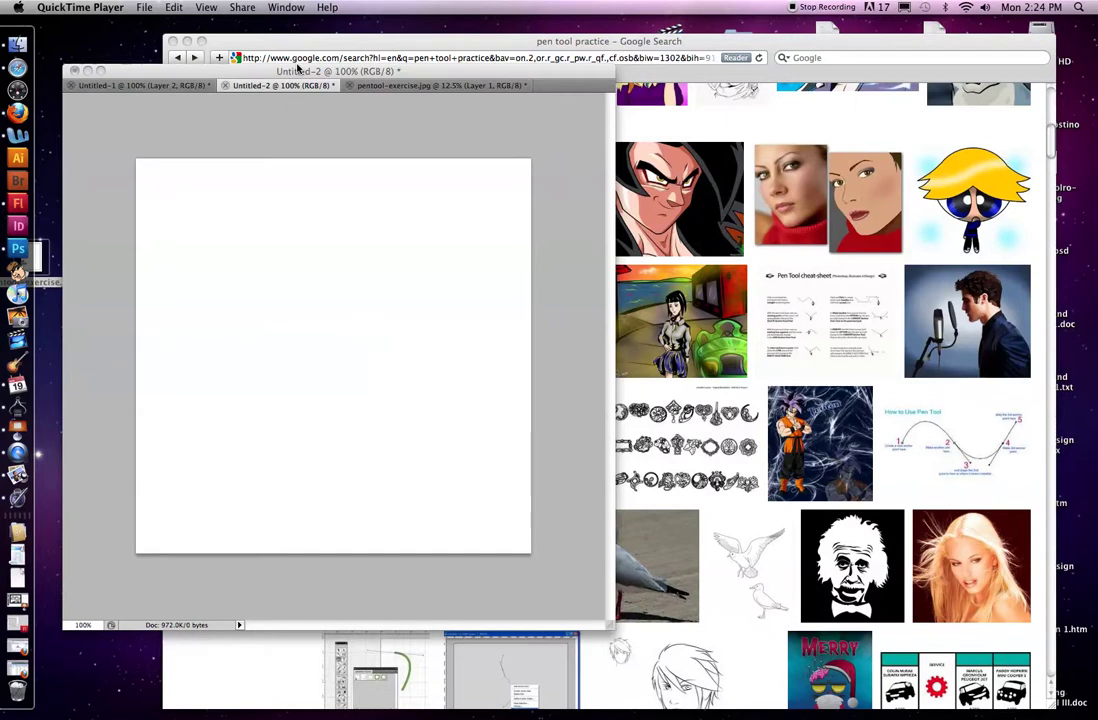
- Switch to Photoshop and draw a zigzag path of straight segments across the Untitled-2 canvas with the Pen tool
{"action": "left_click", "coordinate": [297, 67]}
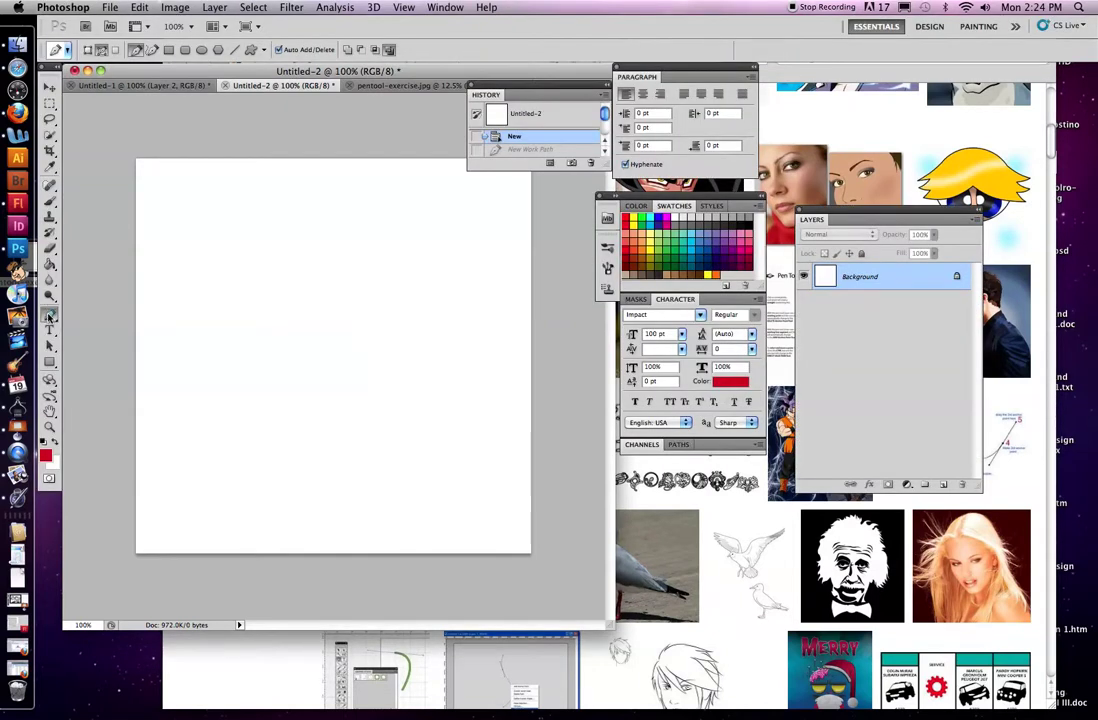
{"action": "left_click", "coordinate": [49, 316]}
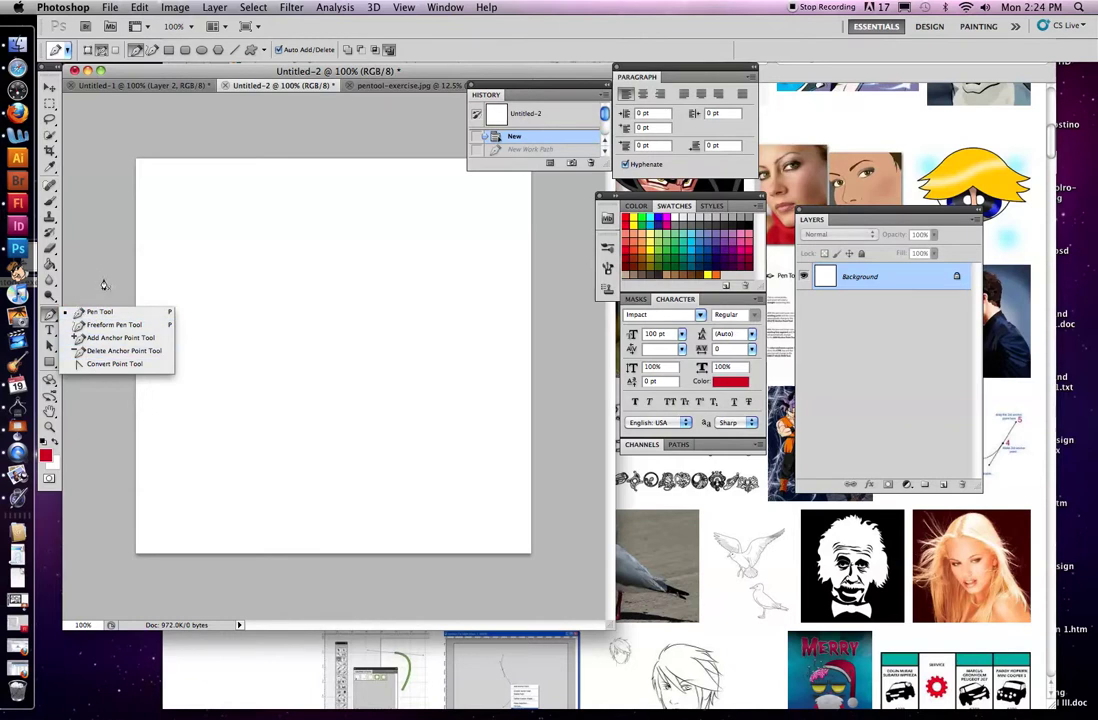
{"action": "left_click", "coordinate": [207, 272]}
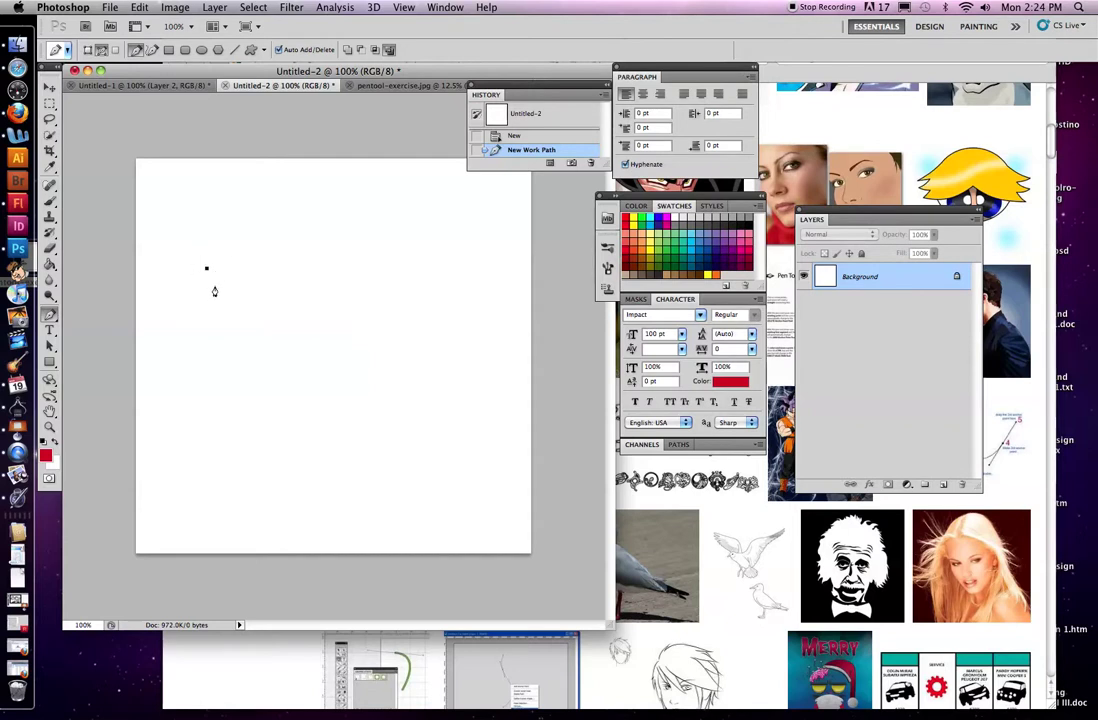
{"action": "left_click", "coordinate": [285, 295]}
{"action": "left_click", "coordinate": [241, 348]}
{"action": "left_click", "coordinate": [326, 375]}
{"action": "left_click", "coordinate": [338, 316]}
{"action": "left_click", "coordinate": [387, 280]}
{"action": "left_click", "coordinate": [406, 351]}
{"action": "left_click", "coordinate": [381, 384]}
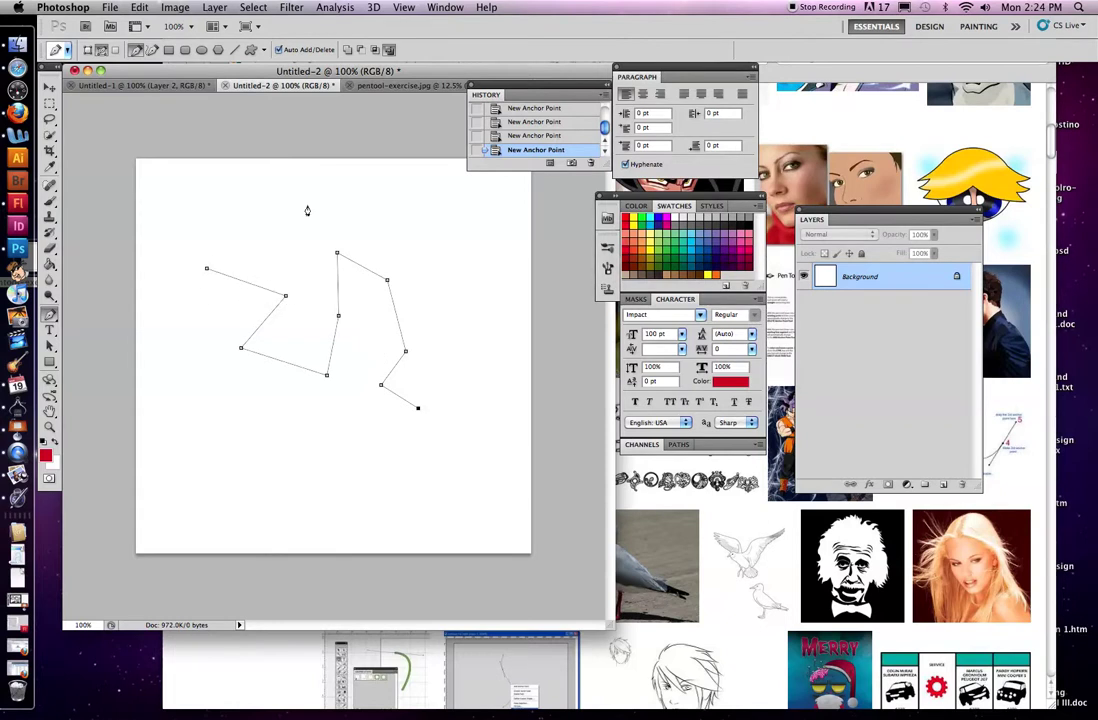
- Continue the path with curved segments along the lower canvas and close it at its starting anchor point
{"action": "left_click", "coordinate": [350, 477]}
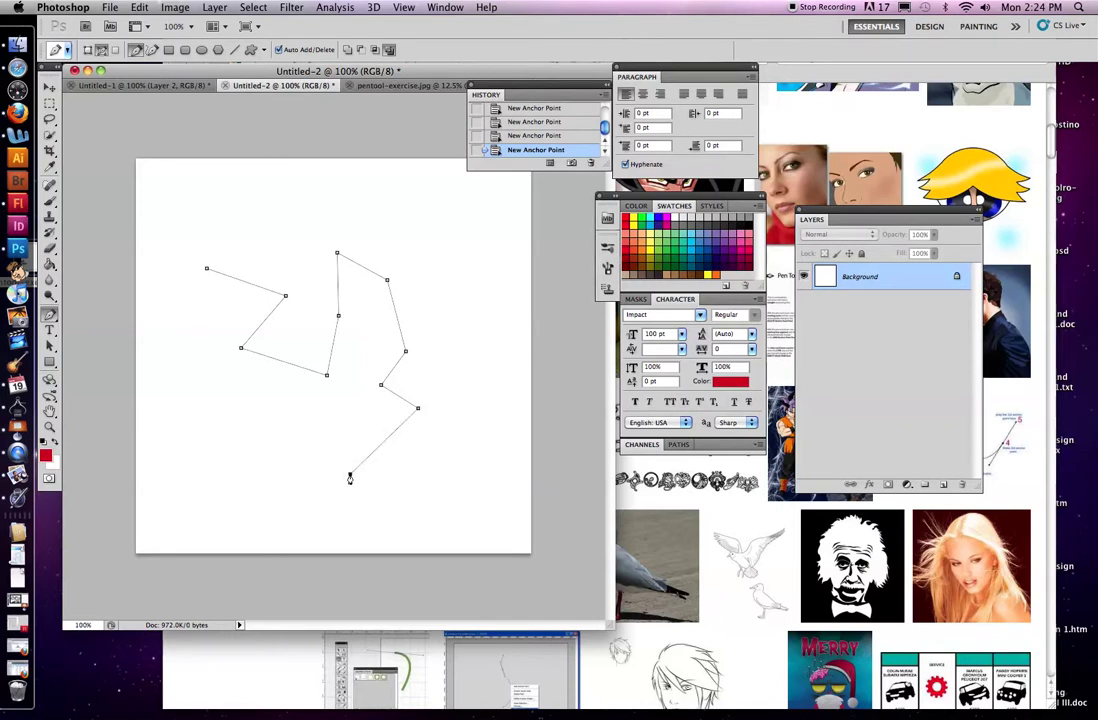
{"action": "left_click_drag", "start_coordinate": [350, 477], "coordinate": [343, 532]}
{"action": "left_click_drag", "start_coordinate": [270, 503], "coordinate": [172, 488]}
{"action": "left_click_drag", "start_coordinate": [190, 410], "coordinate": [203, 370]}
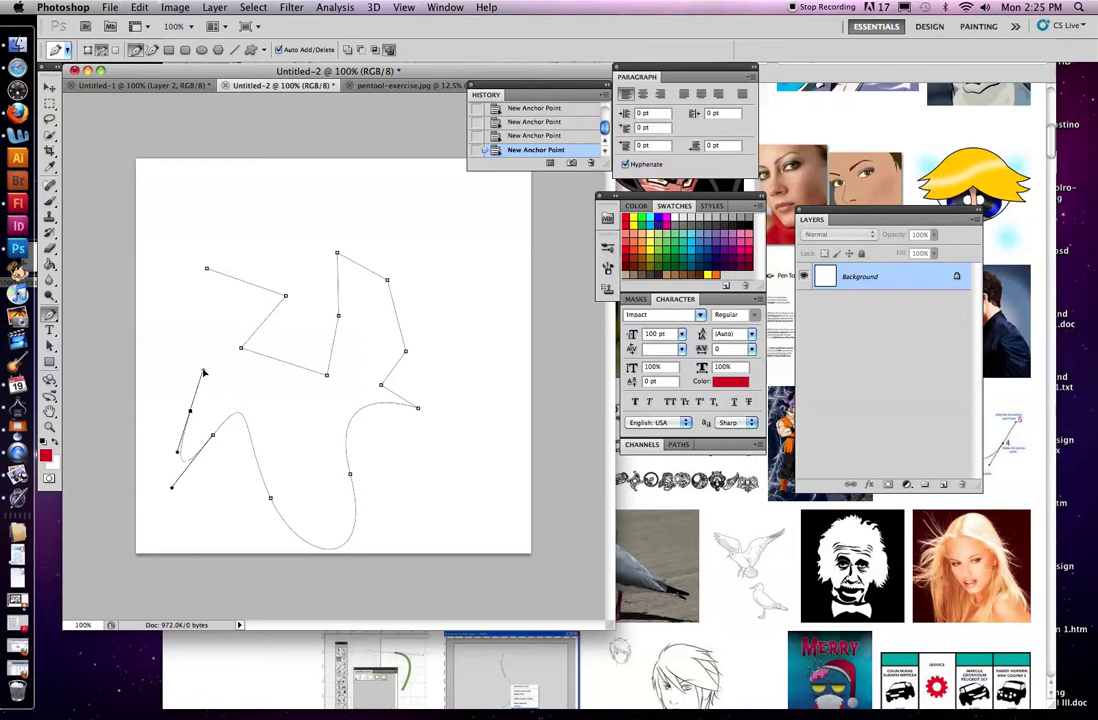
{"action": "left_click", "coordinate": [207, 272]}
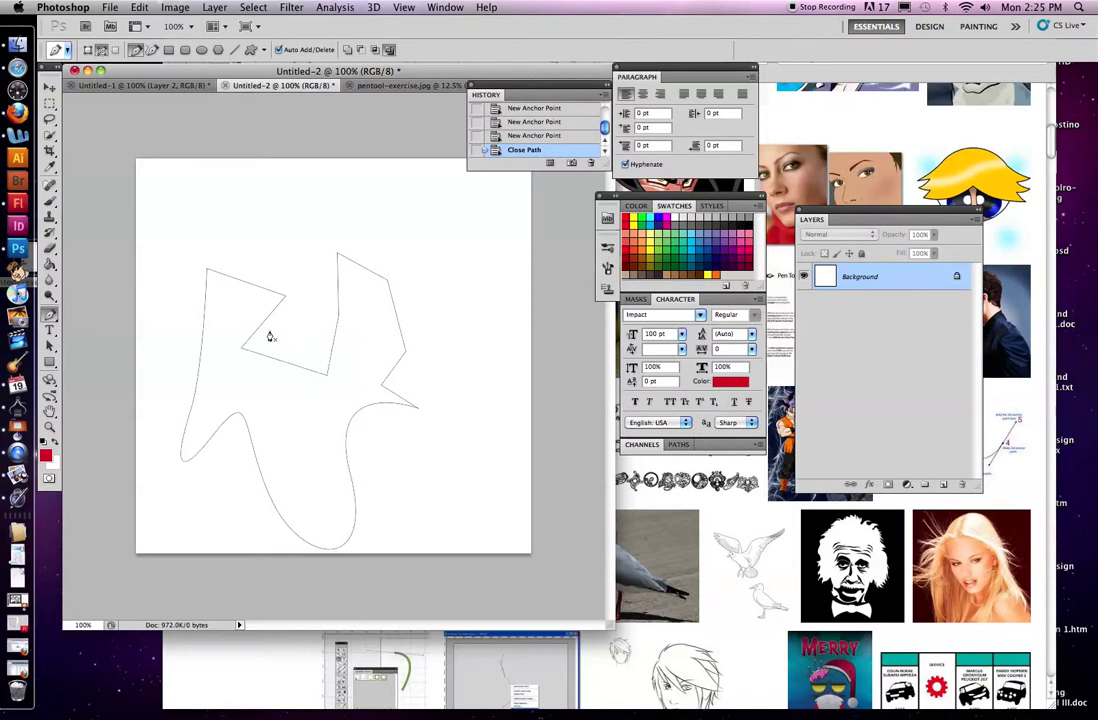
- Stroke the closed path with the Brush tool in red, without simulated pressure
{"action": "right_click", "coordinate": [285, 396]}
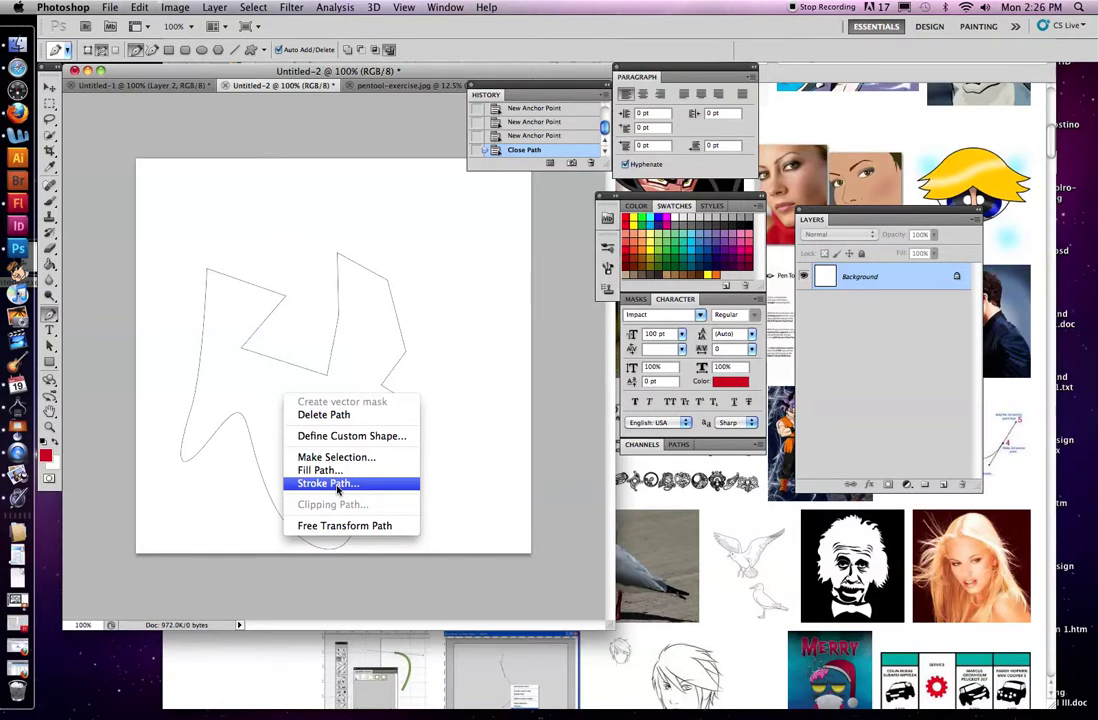
{"action": "left_click", "coordinate": [338, 484]}
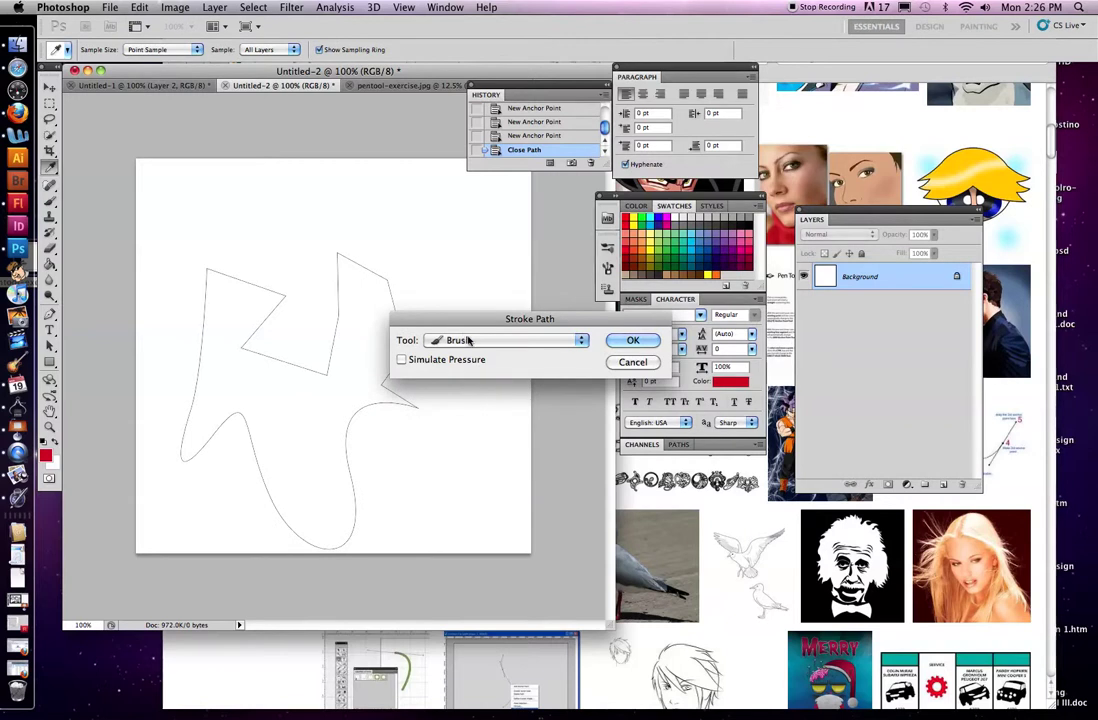
{"action": "left_click", "coordinate": [458, 341]}
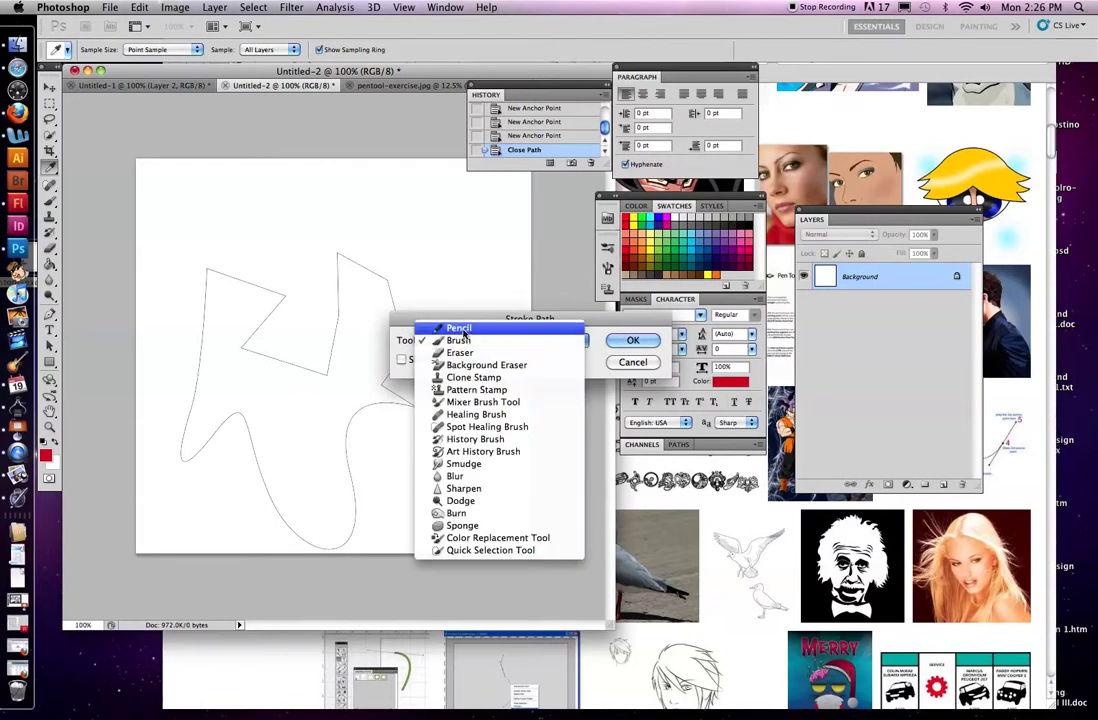
{"action": "left_click", "coordinate": [474, 341]}
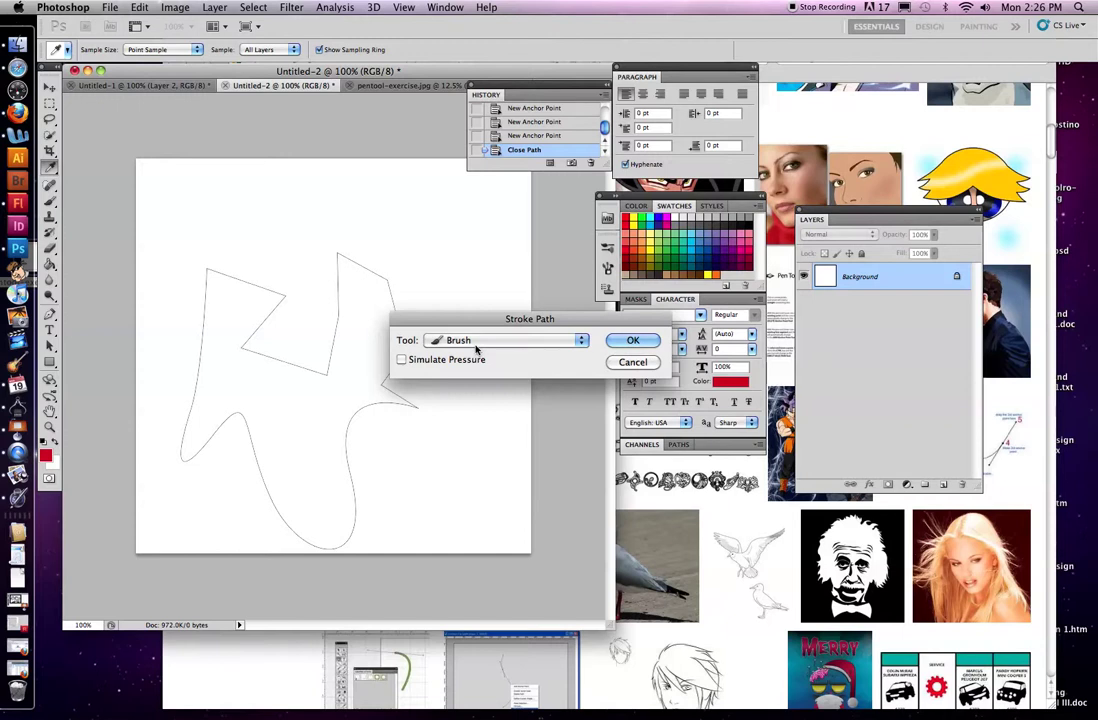
{"action": "left_click", "coordinate": [628, 341]}
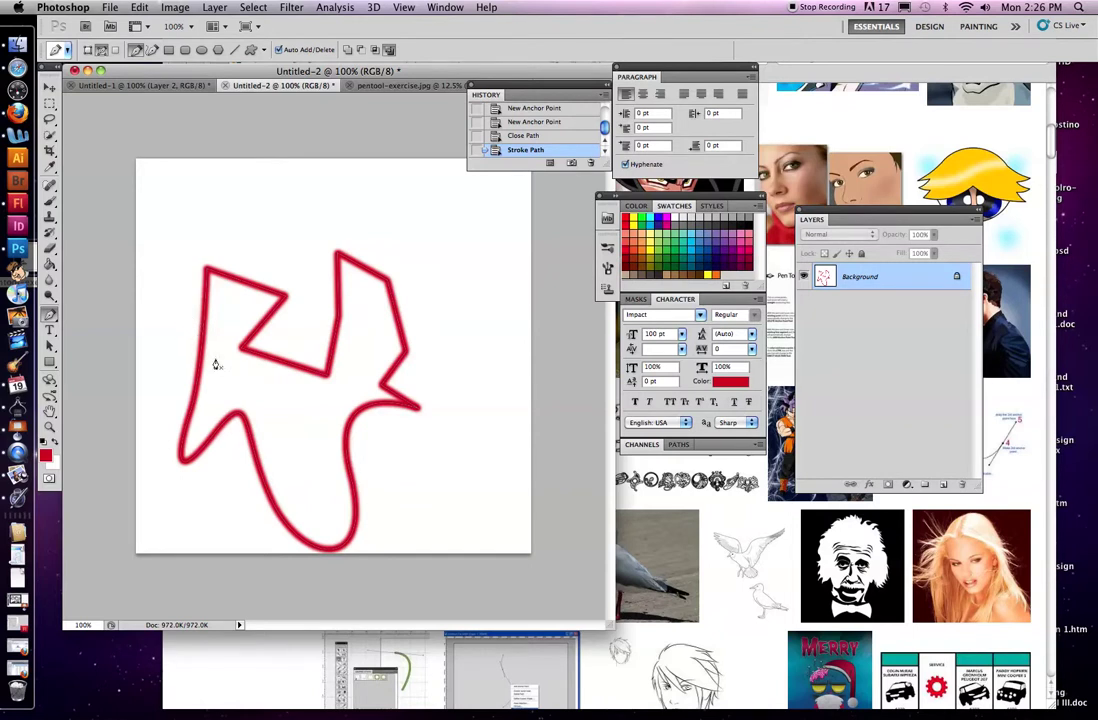
- Fill the closed path with a custom dark maroon colour, using Normal mode, 100% opacity and 0 pixels feather radius
{"action": "right_click", "coordinate": [305, 427]}
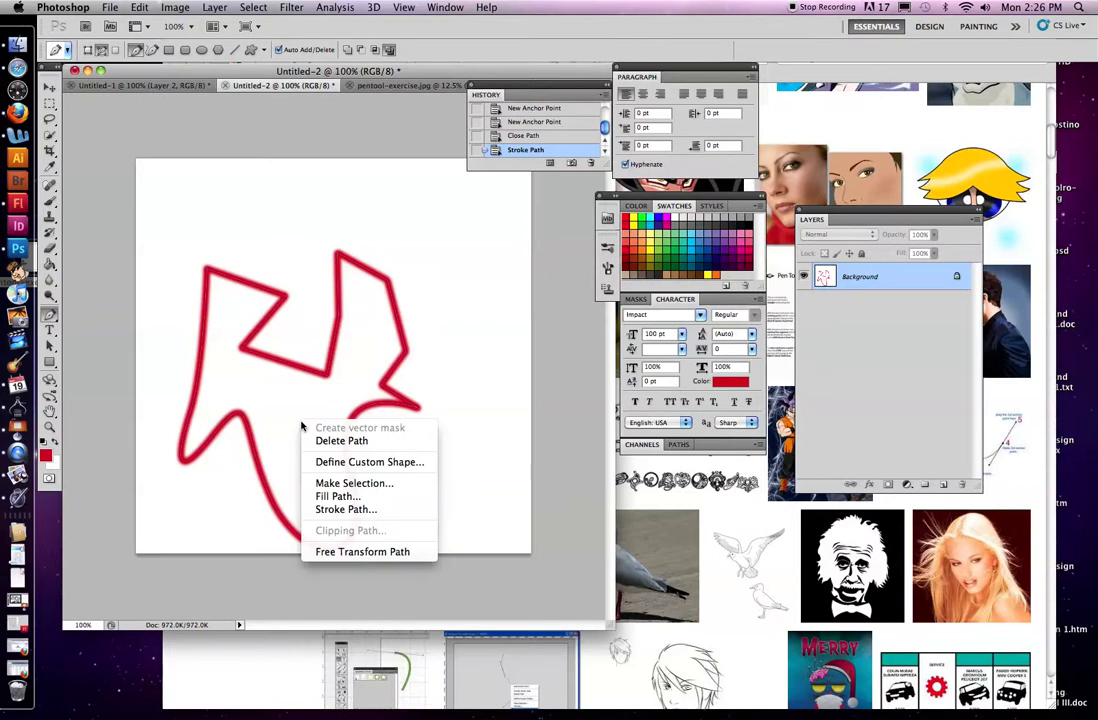
{"action": "left_click", "coordinate": [330, 497]}
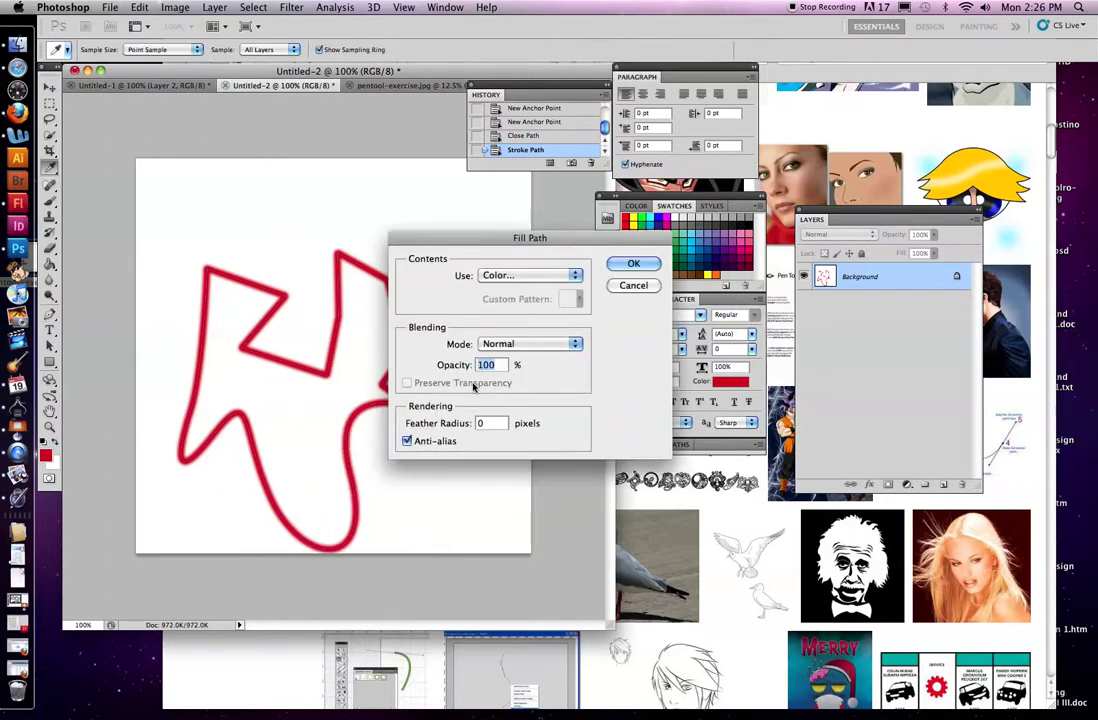
{"action": "left_click", "coordinate": [527, 280]}
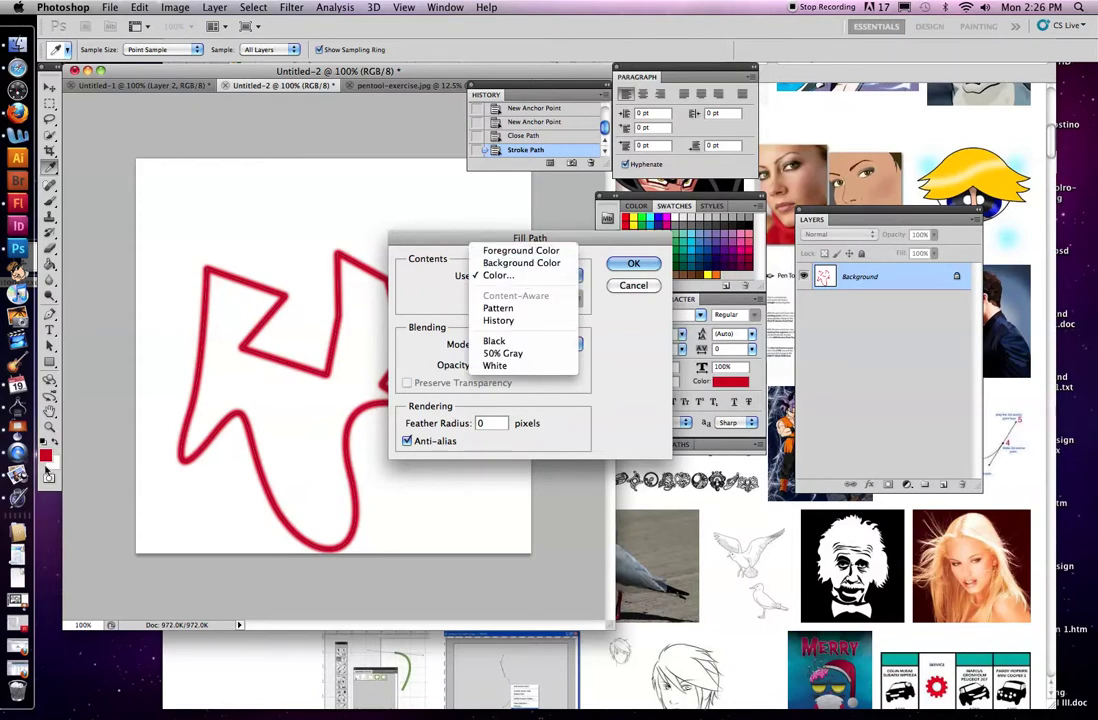
{"action": "left_click", "coordinate": [501, 278]}
{"action": "left_click", "coordinate": [485, 355]}
{"action": "left_click", "coordinate": [471, 358]}
{"action": "left_click", "coordinate": [505, 335]}
{"action": "left_click", "coordinate": [473, 372]}
{"action": "left_click", "coordinate": [483, 395]}
{"action": "left_click", "coordinate": [451, 393]}
{"action": "left_click", "coordinate": [458, 386]}
{"action": "left_click", "coordinate": [462, 385]}
{"action": "left_click", "coordinate": [684, 245]}
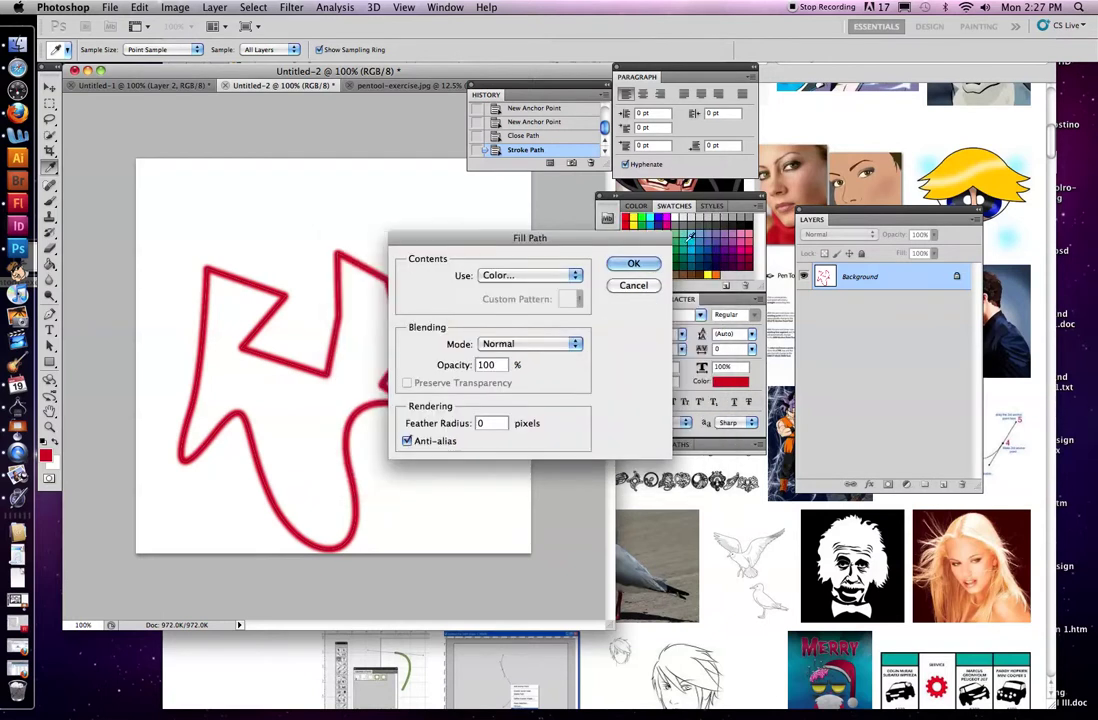
{"action": "left_click", "coordinate": [640, 264]}
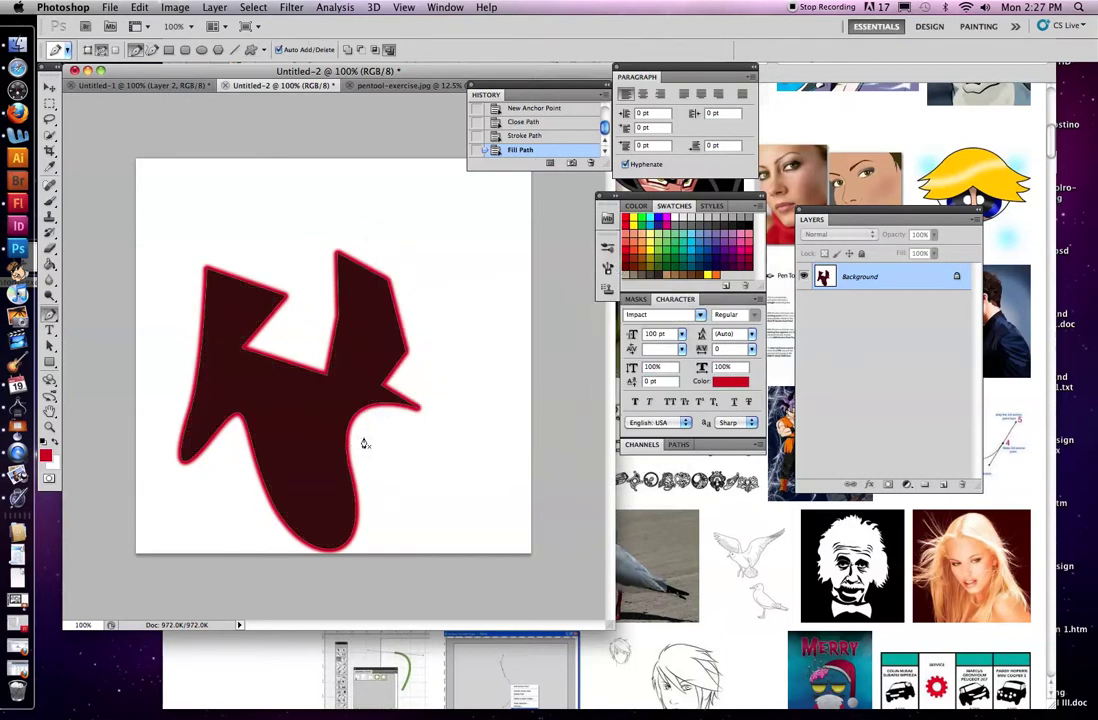
- Draw an open, wavy path above the filled shape with the Pen tool, using curved anchor points
{"action": "left_click", "coordinate": [102, 52]}
{"action": "left_click_drag", "start_coordinate": [290, 236], "coordinate": [302, 197]}
{"action": "left_click_drag", "start_coordinate": [375, 219], "coordinate": [459, 240]}
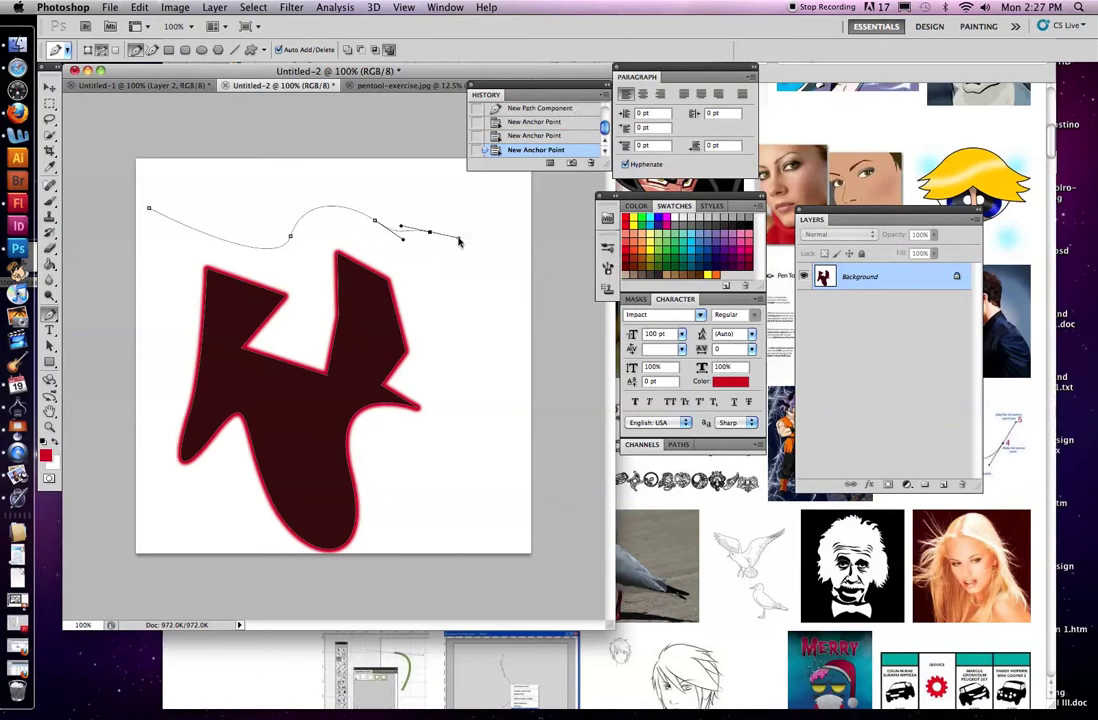
- Start type on the wavy path at its left end, enter trial letters and delete them, leaving the type layer empty
{"action": "left_click", "coordinate": [49, 331]}
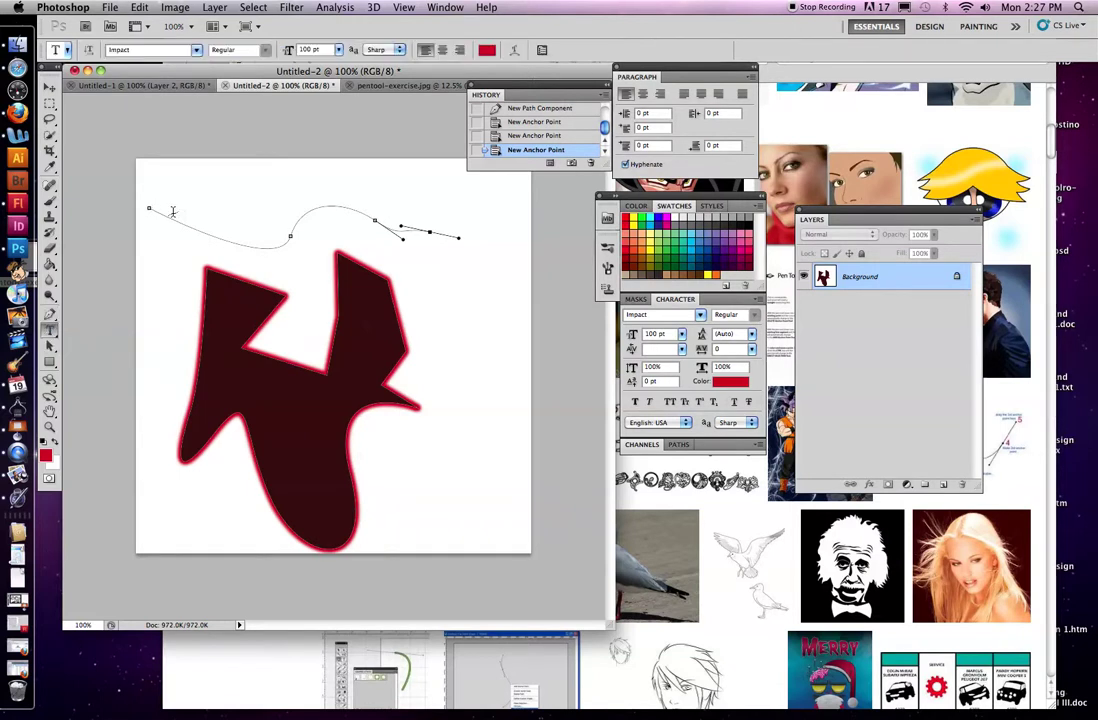
{"action": "left_click", "coordinate": [151, 209]}
{"action": "type", "text": "tyunb"}
{"action": "key", "text": "BackSpace"}
{"action": "key", "text": "BackSpace"}
{"action": "key", "text": "BackSpace"}
{"action": "key", "text": "BackSpace"}
{"action": "key", "text": "BackSpace"}
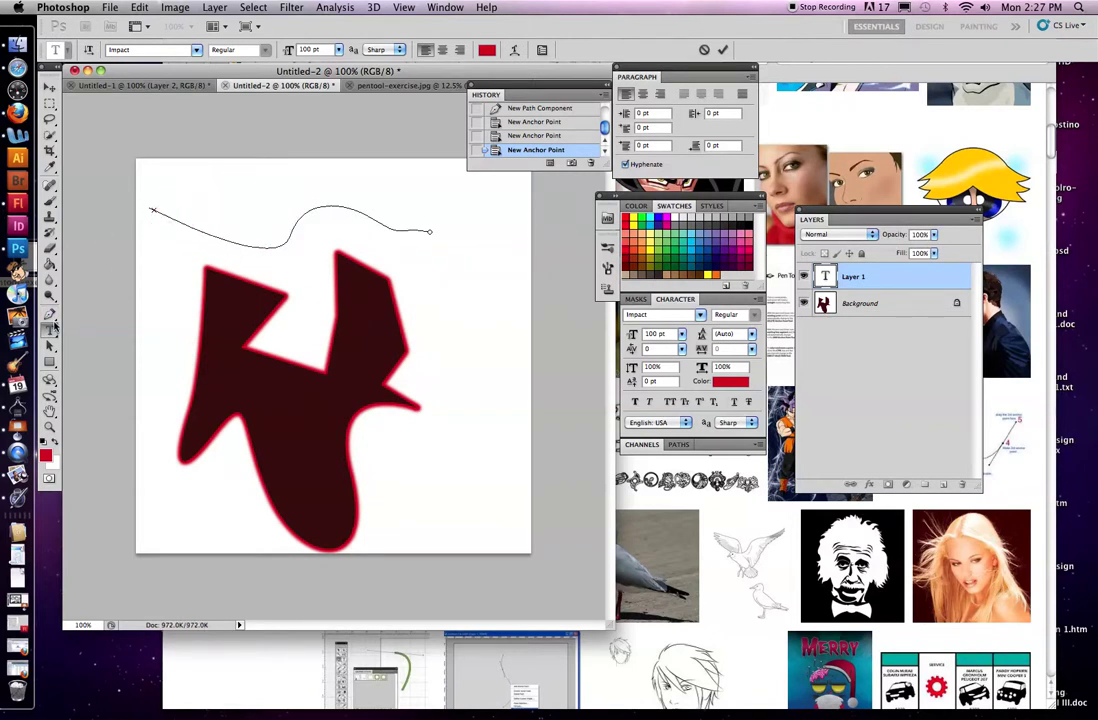
{"action": "left_click", "coordinate": [49, 314]}
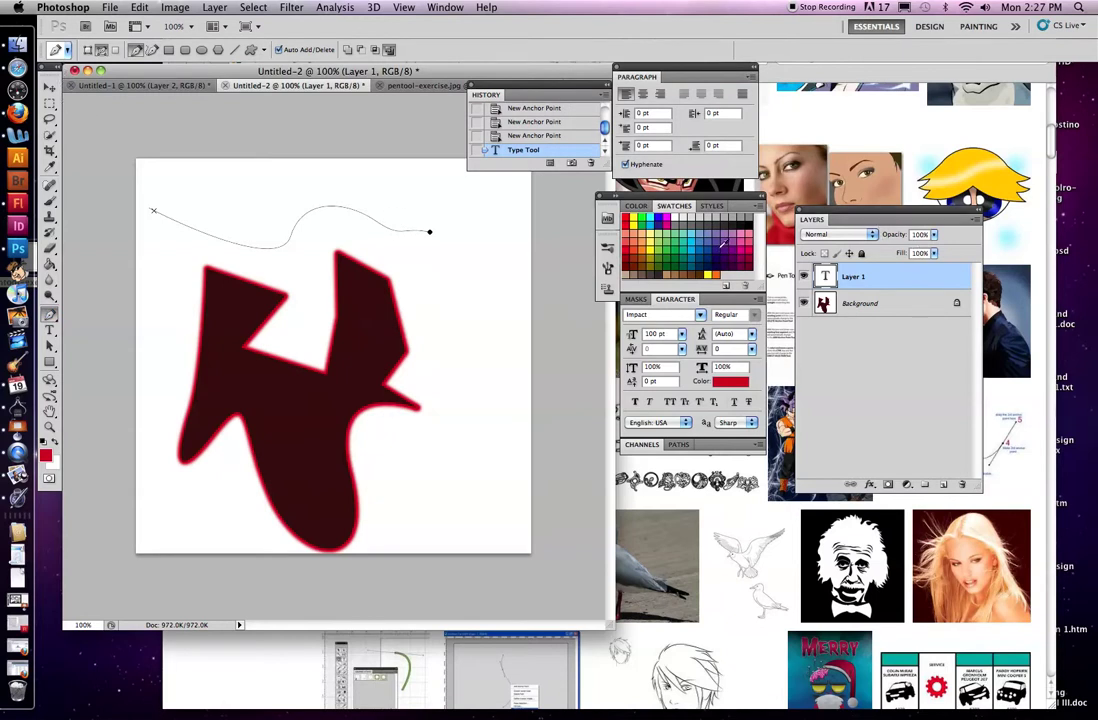
- Display the list of the document's paths, including the work path and the type path
{"action": "left_click", "coordinate": [404, 7]}
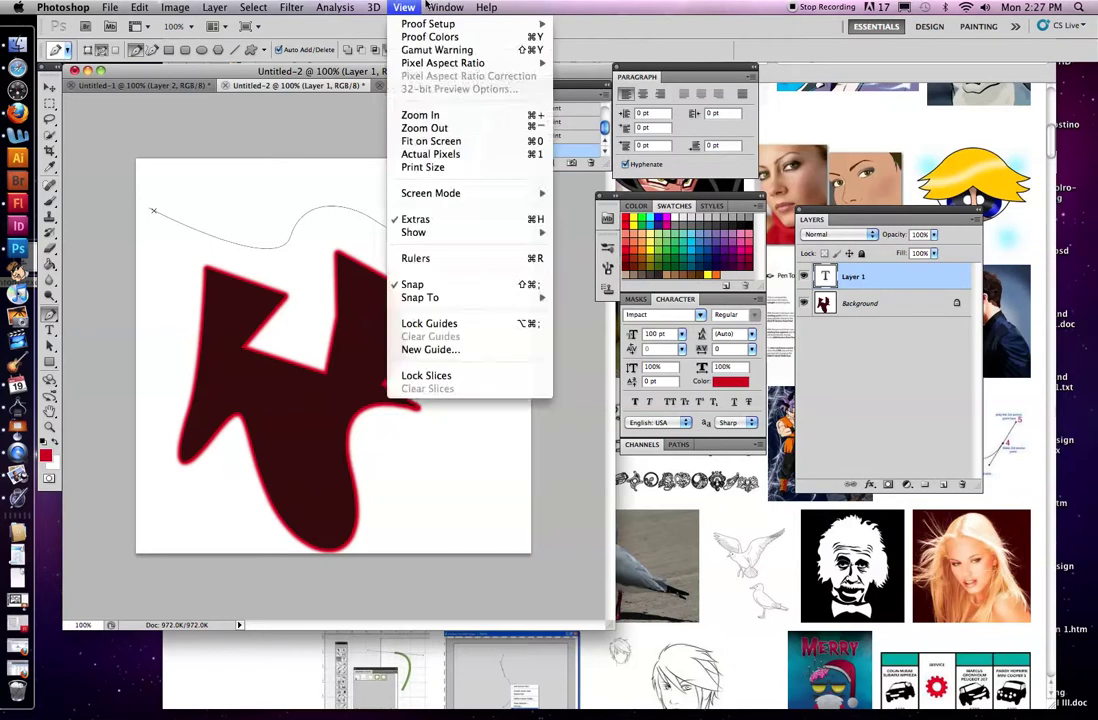
{"action": "left_click", "coordinate": [450, 349]}
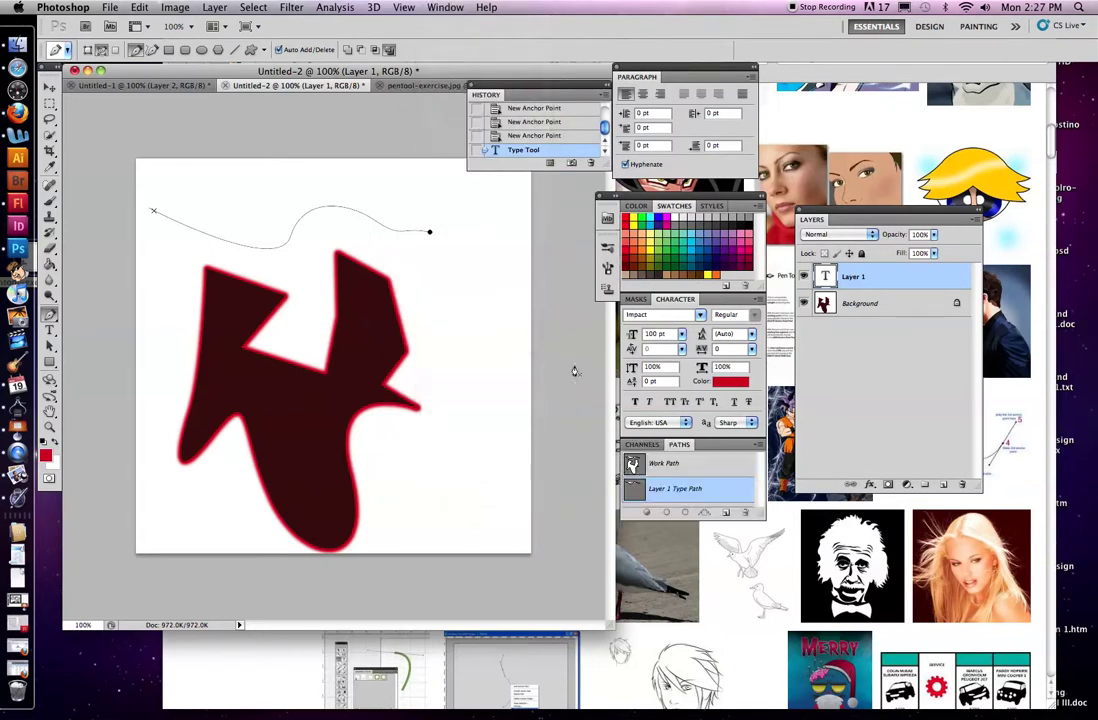
{"action": "left_click_drag", "start_coordinate": [745, 490], "coordinate": [745, 515]}
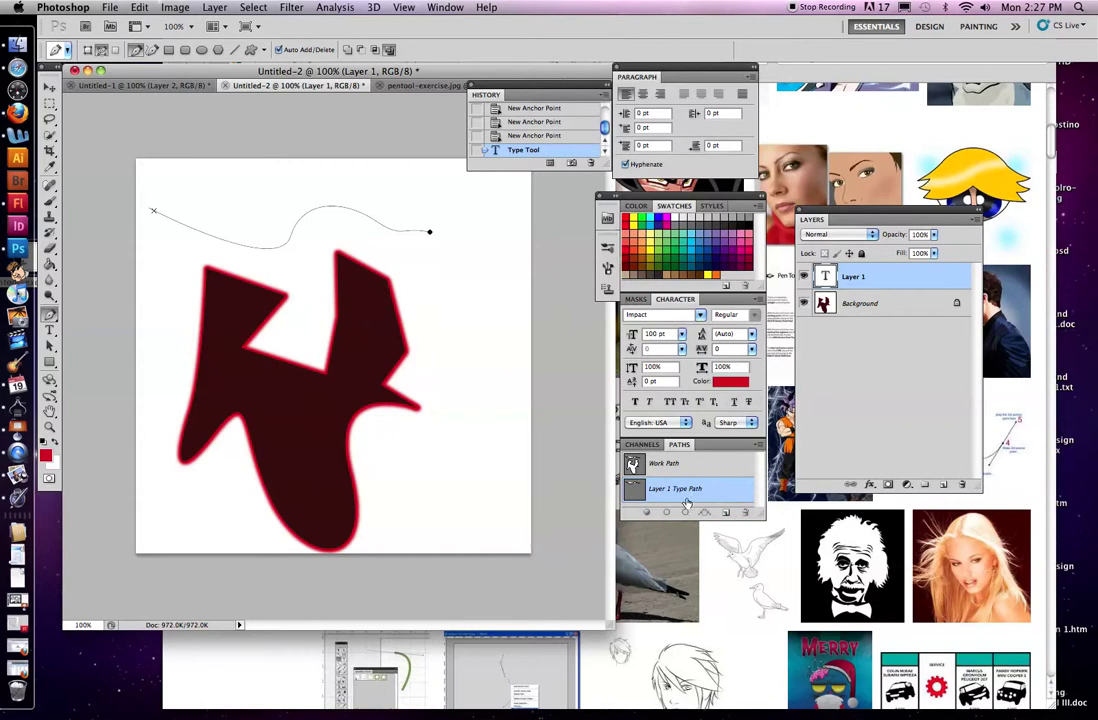
- Move the wavy path's right end anchor point slightly right and down with the Direct Selection tool
{"action": "left_click", "coordinate": [53, 87]}
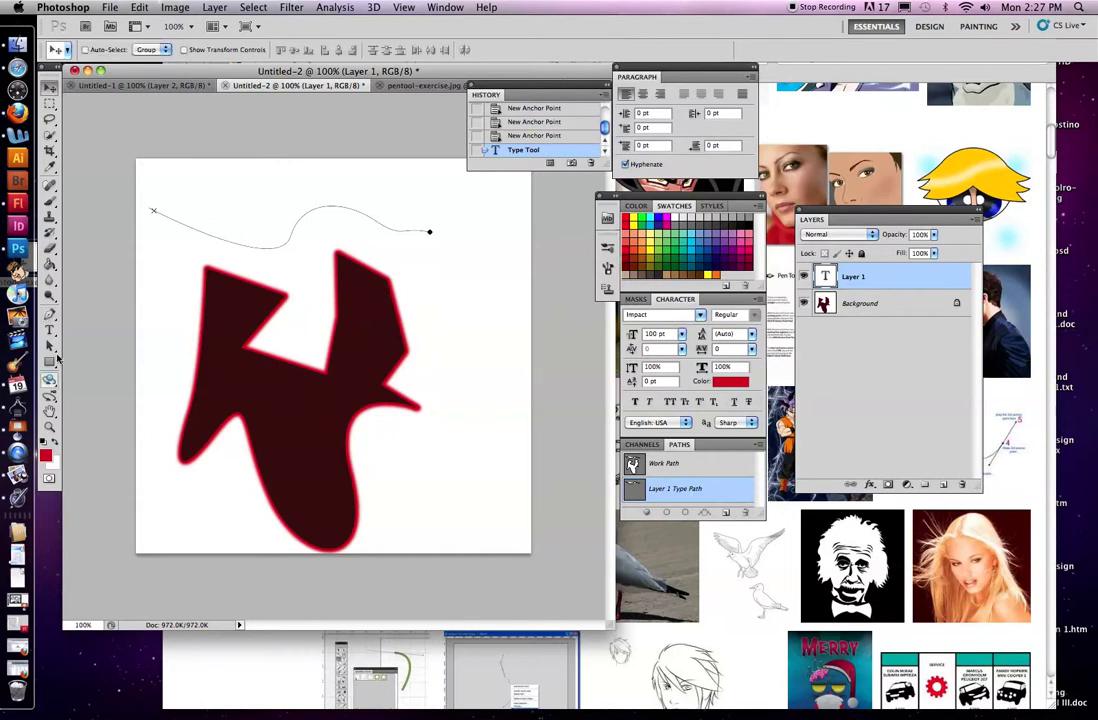
{"action": "key", "text": "a"}
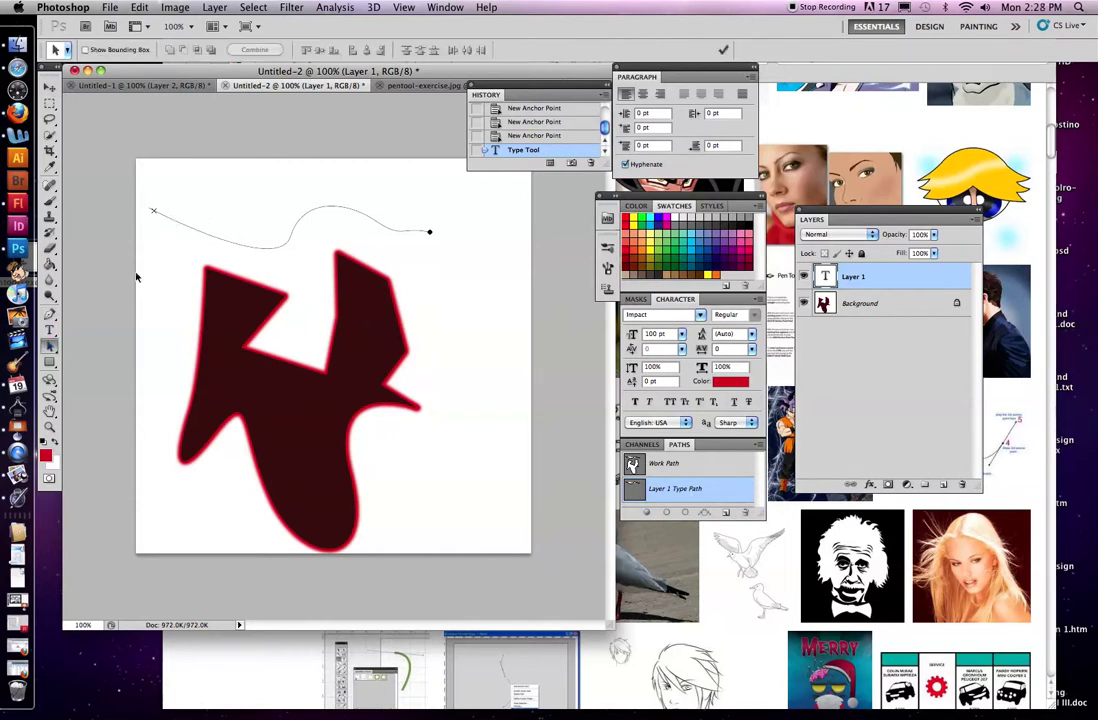
{"action": "left_click_drag", "start_coordinate": [50, 346], "coordinate": [100, 358]}
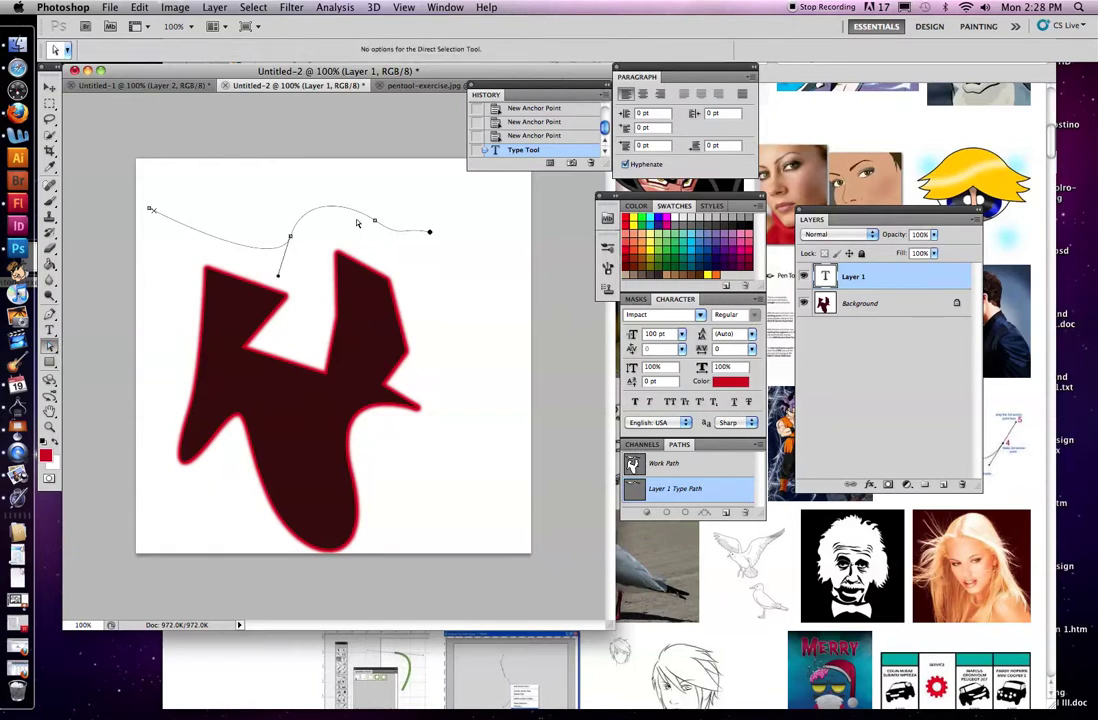
{"action": "left_click_drag", "start_coordinate": [433, 232], "coordinate": [475, 244]}
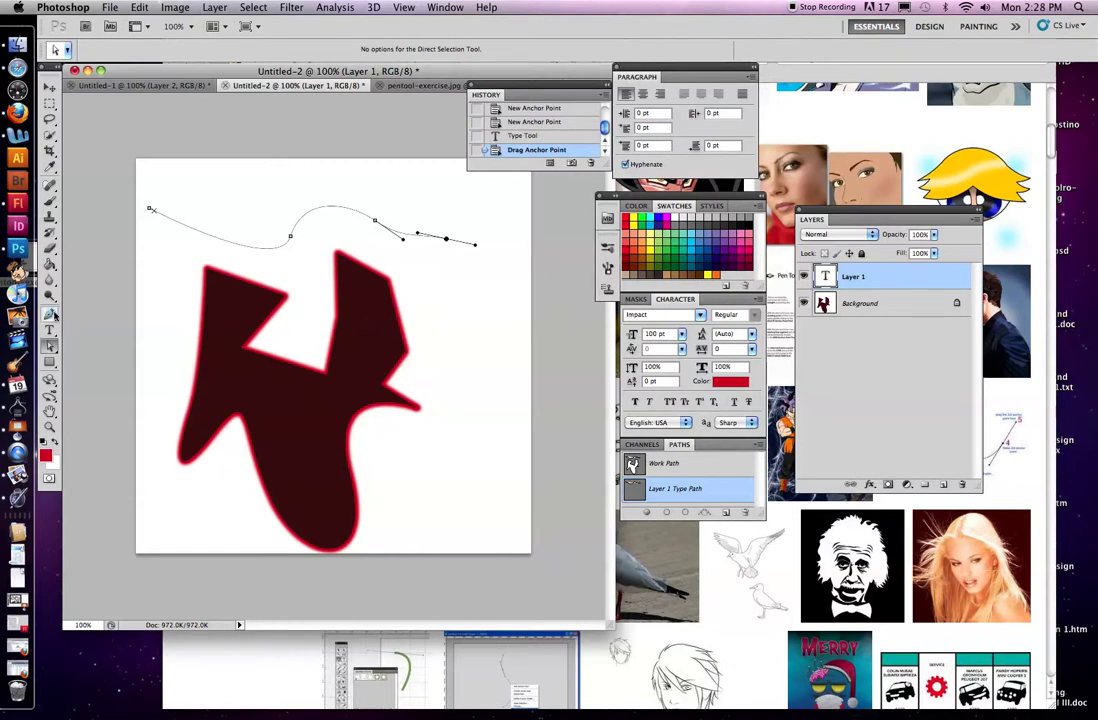
- Draw a closed, curved red shape layer above the dark figure with the Pen tool, extending past the canvas's upper edge
{"action": "left_click", "coordinate": [50, 315]}
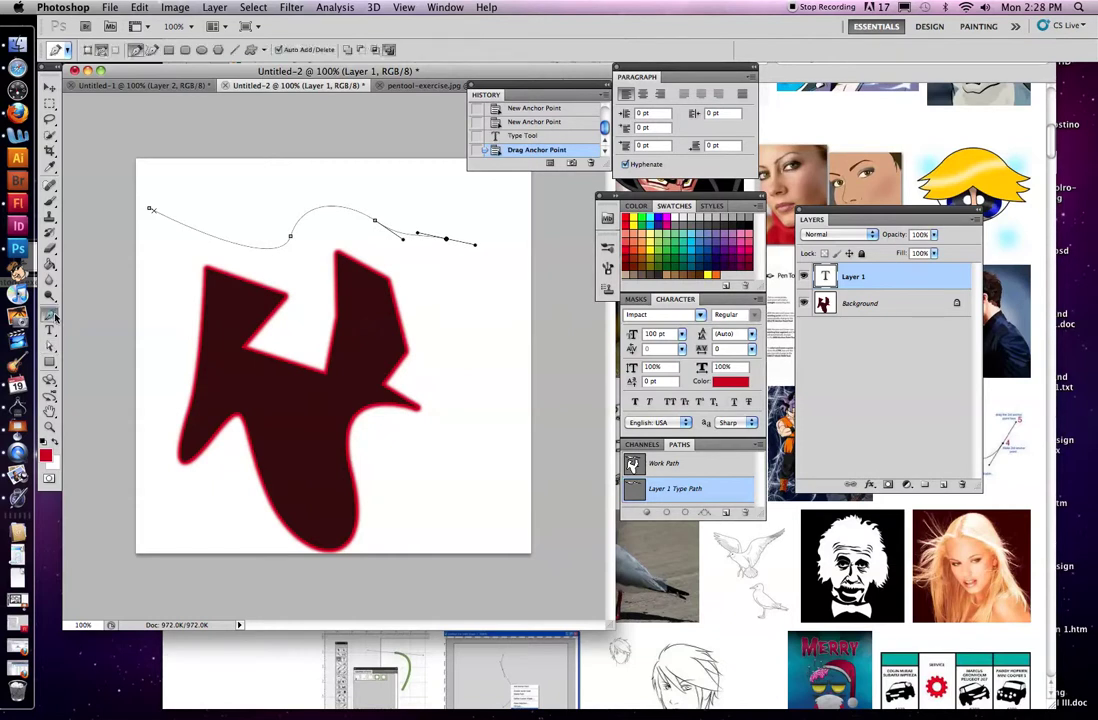
{"action": "left_click", "coordinate": [88, 55]}
{"action": "left_click", "coordinate": [176, 211]}
{"action": "left_click_drag", "start_coordinate": [300, 235], "coordinate": [380, 211]}
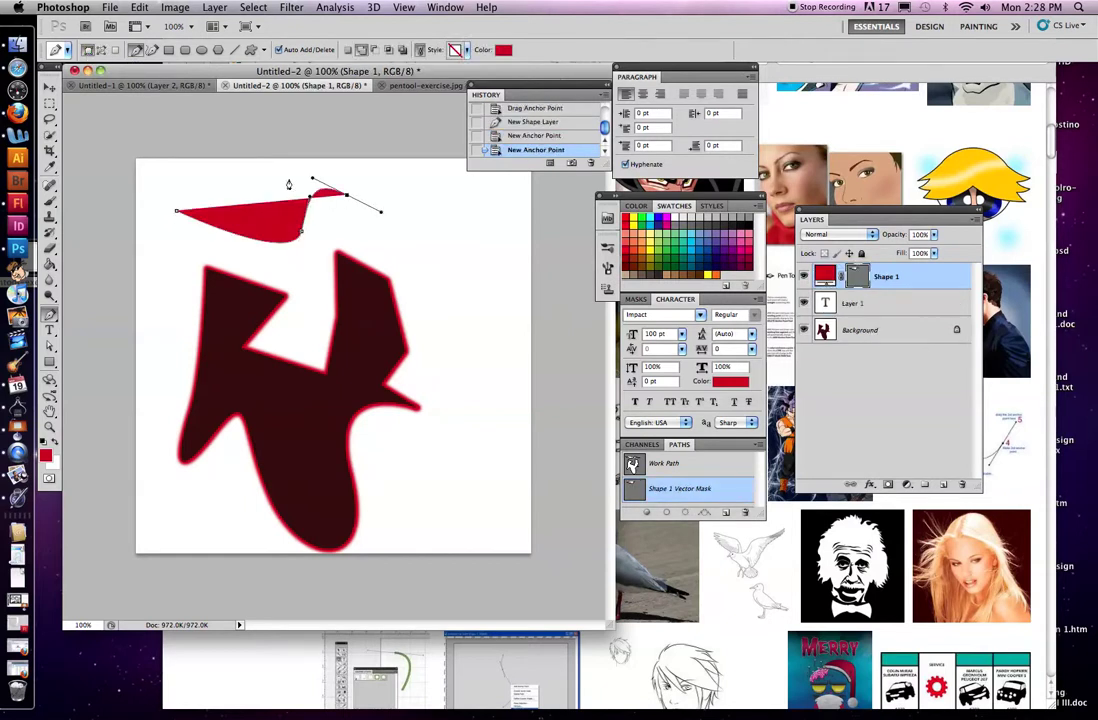
{"action": "left_click_drag", "start_coordinate": [330, 135], "coordinate": [320, 132]}
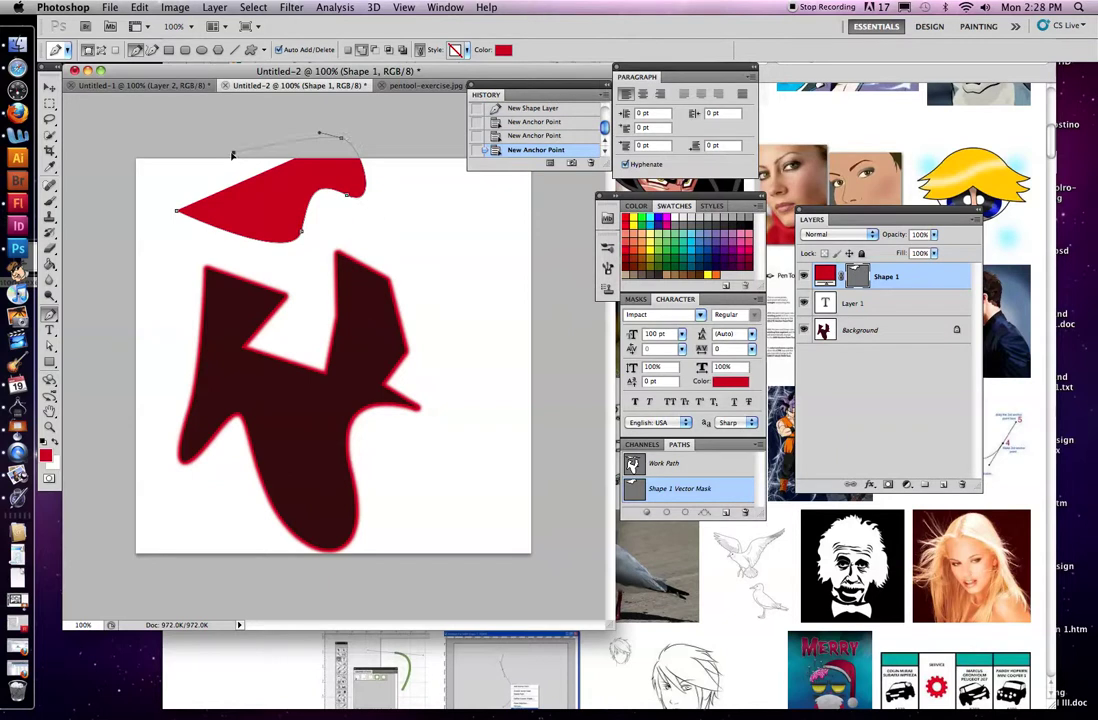
{"action": "left_click_drag", "start_coordinate": [232, 154], "coordinate": [222, 165]}
{"action": "left_click", "coordinate": [177, 213]}
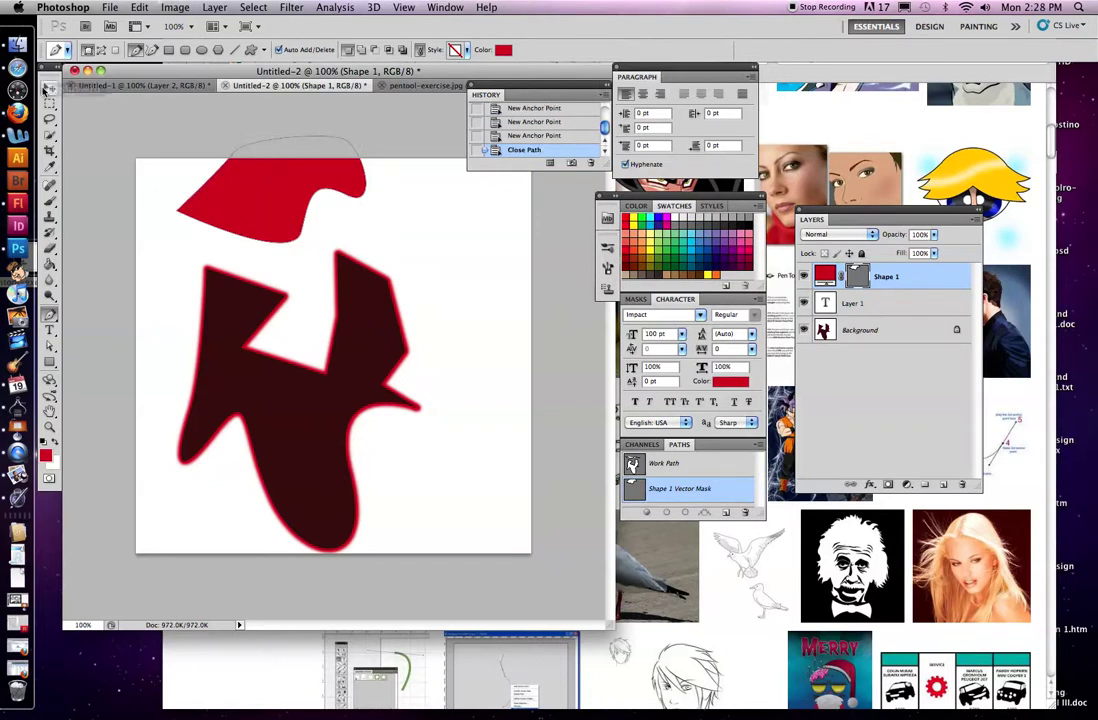
- Undo the stray shape point and draw a second closed, curved red shape on its own layer right of the dark figure
{"action": "left_click", "coordinate": [247, 166]}
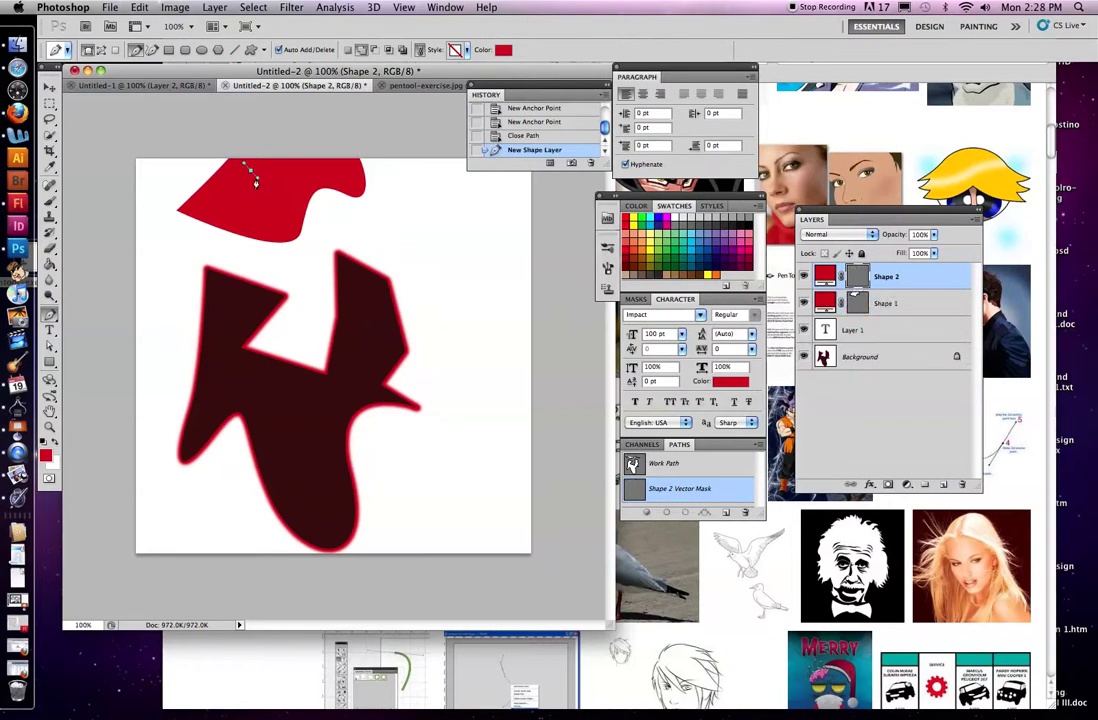
{"action": "key", "text": "super+z"}
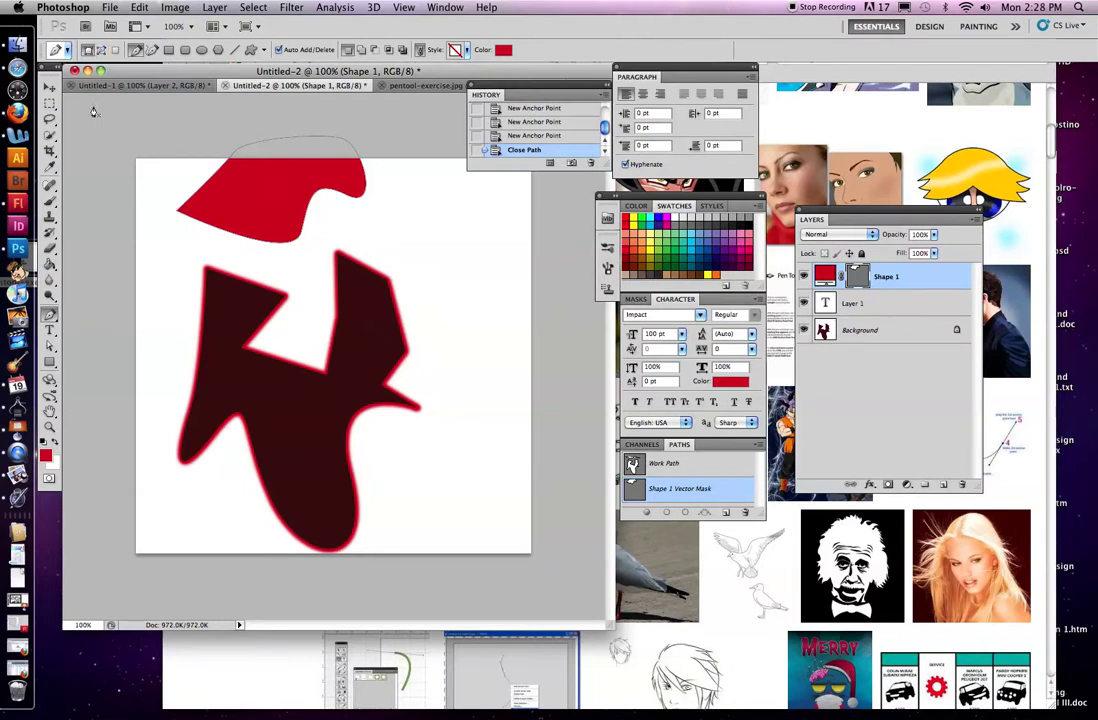
{"action": "left_click", "coordinate": [406, 244]}
{"action": "left_click_drag", "start_coordinate": [467, 323], "coordinate": [352, 214]}
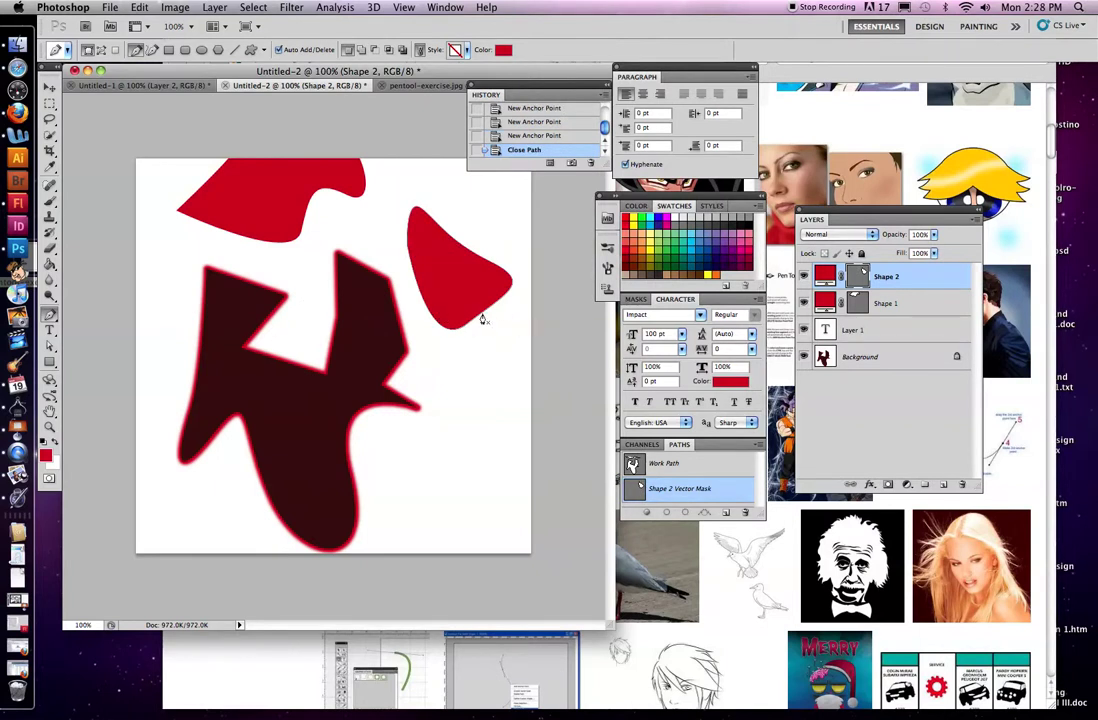
- Bring up the pentool-exercise.jpg document, and switch to Safari to find the exercise sheet among the pen tool practice image results
{"action": "left_click", "coordinate": [424, 85]}
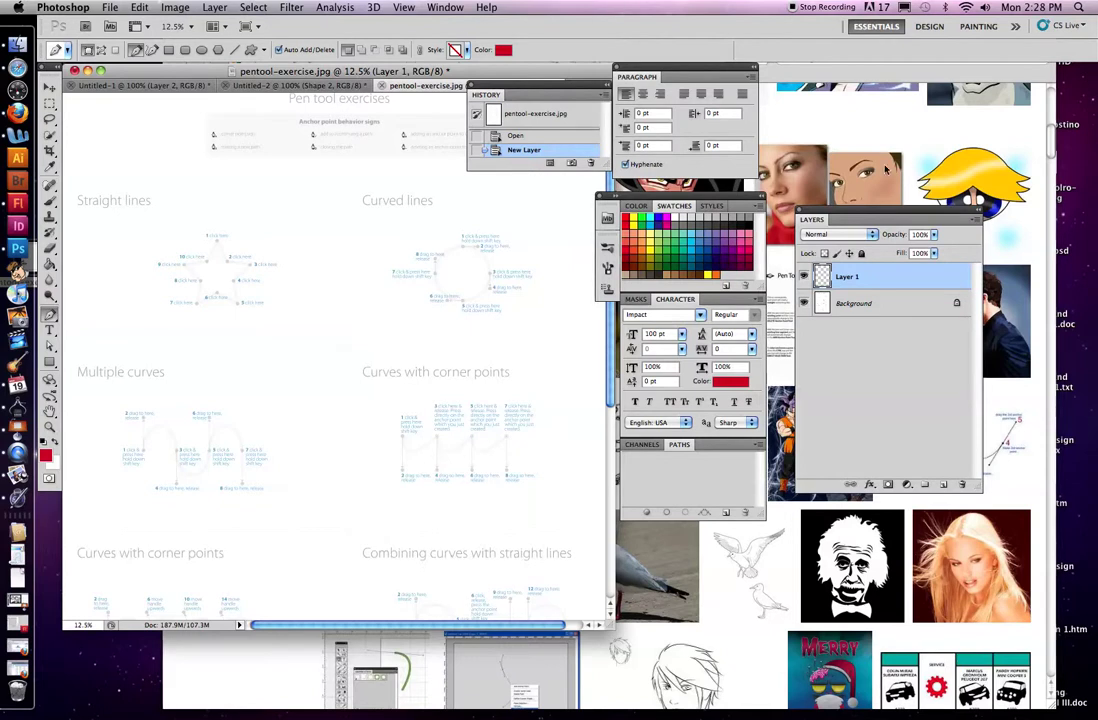
{"action": "left_click", "coordinate": [829, 107]}
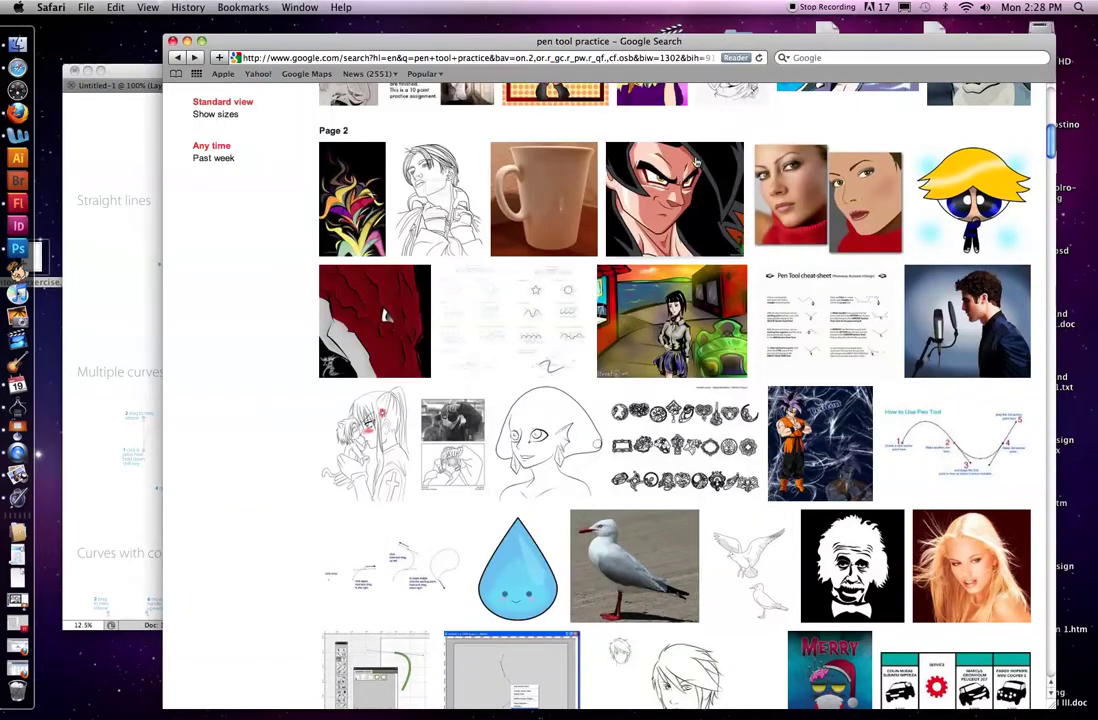
{"action": "scroll", "coordinate": [551, 296], "scroll_direction": "up", "scroll_amount": 2}
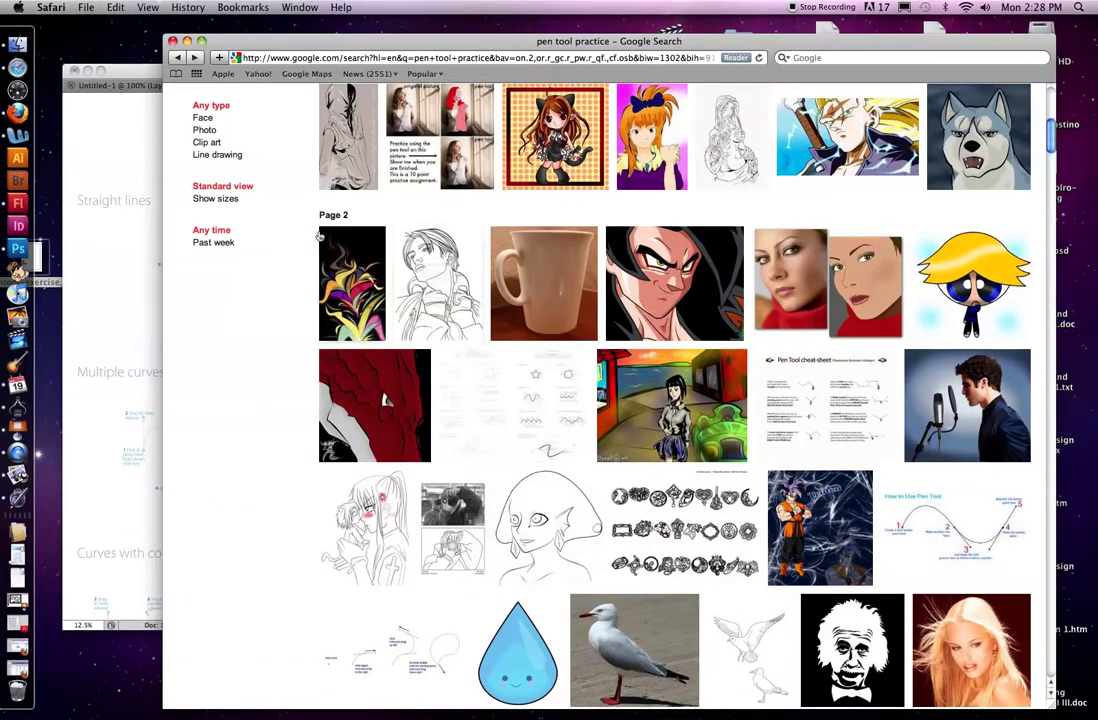
{"action": "mouse_move", "coordinate": [506, 448]}
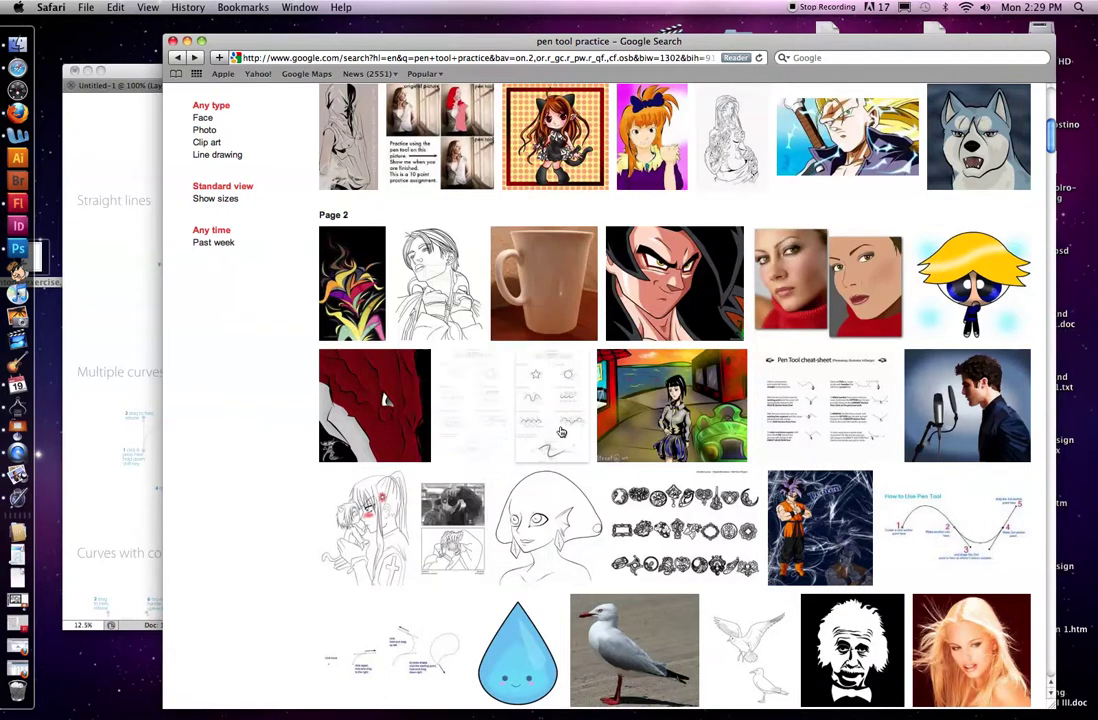
- Return to pentool-exercise.jpg in Photoshop and trace the numbered Straight lines star as a closed red shape layer with the Pen tool
{"action": "left_click", "coordinate": [75, 290]}
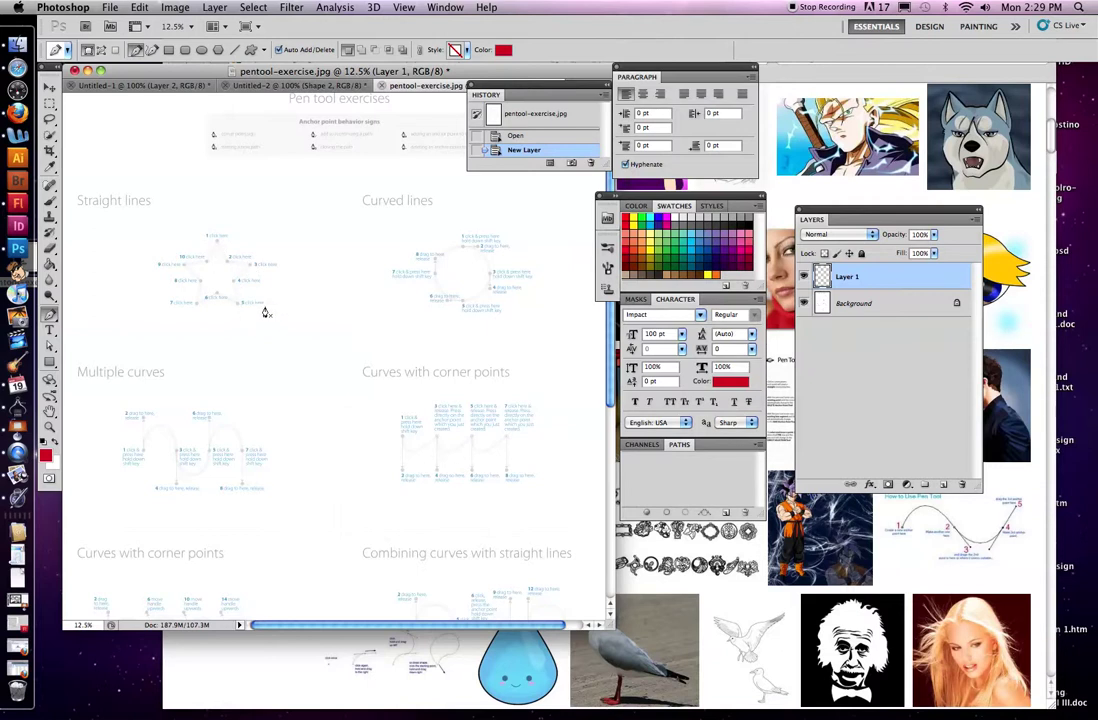
{"action": "key", "text": "super+equal"}
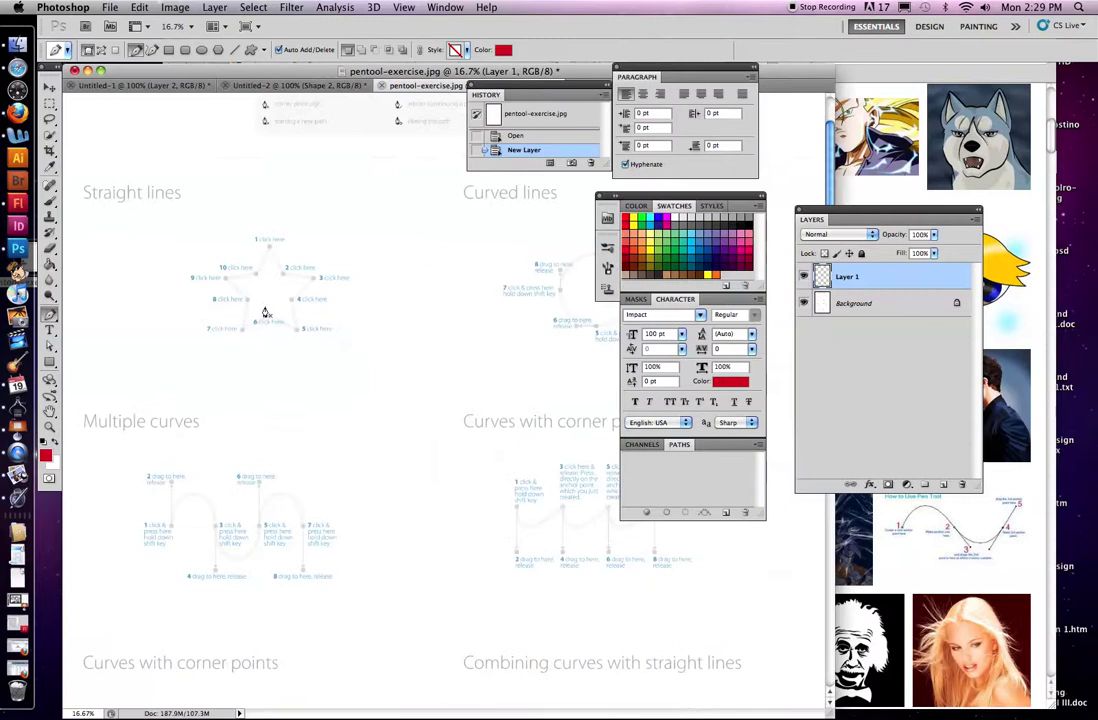
{"action": "left_click", "coordinate": [268, 249]}
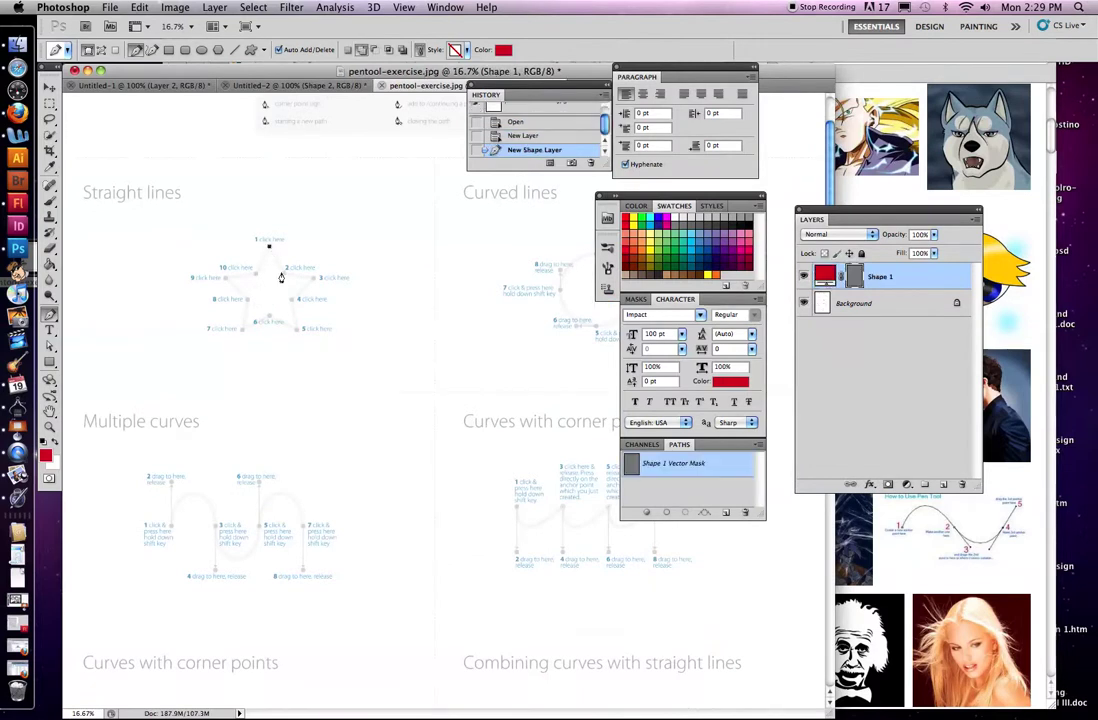
{"action": "left_click", "coordinate": [285, 270]}
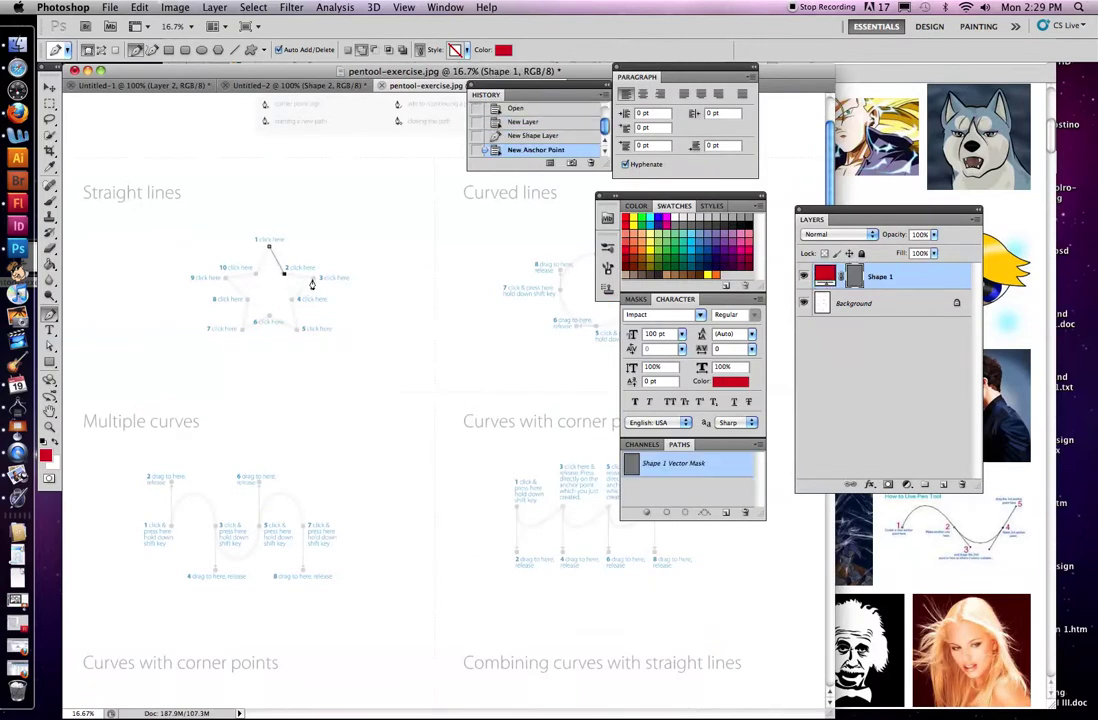
{"action": "left_click", "coordinate": [313, 278]}
{"action": "left_click", "coordinate": [292, 299]}
{"action": "left_click", "coordinate": [295, 329]}
{"action": "left_click", "coordinate": [268, 322]}
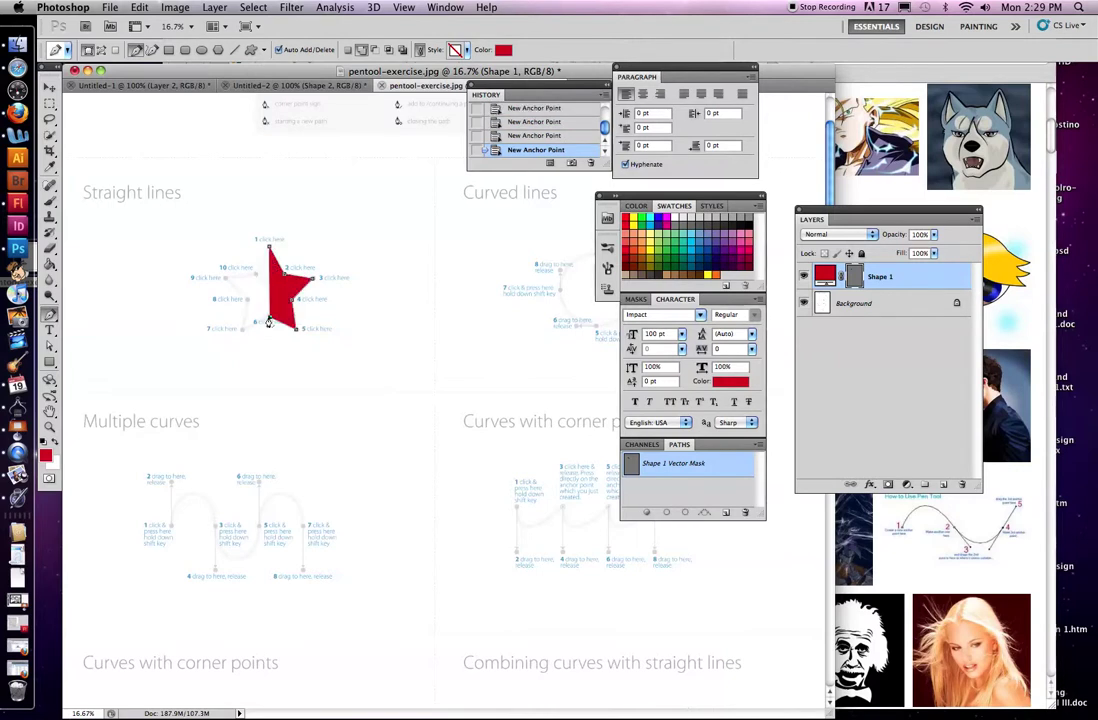
{"action": "left_click", "coordinate": [241, 330]}
{"action": "left_click", "coordinate": [245, 299]}
{"action": "left_click", "coordinate": [226, 281]}
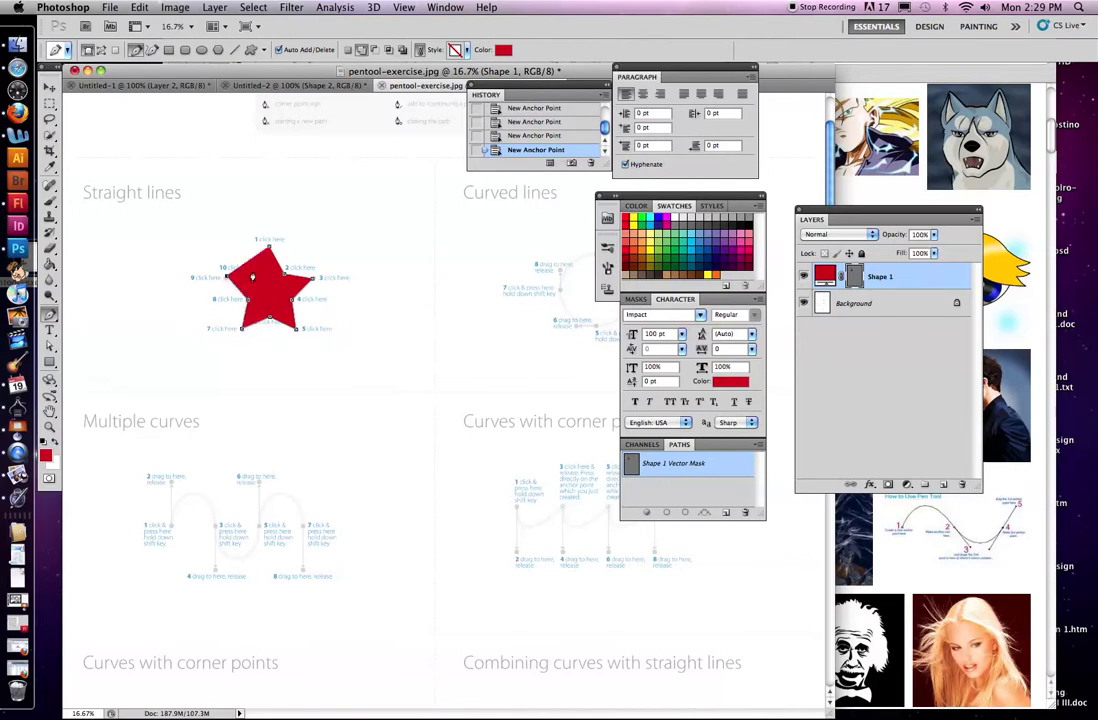
{"action": "left_click", "coordinate": [269, 244]}
{"action": "left_click", "coordinate": [269, 249]}
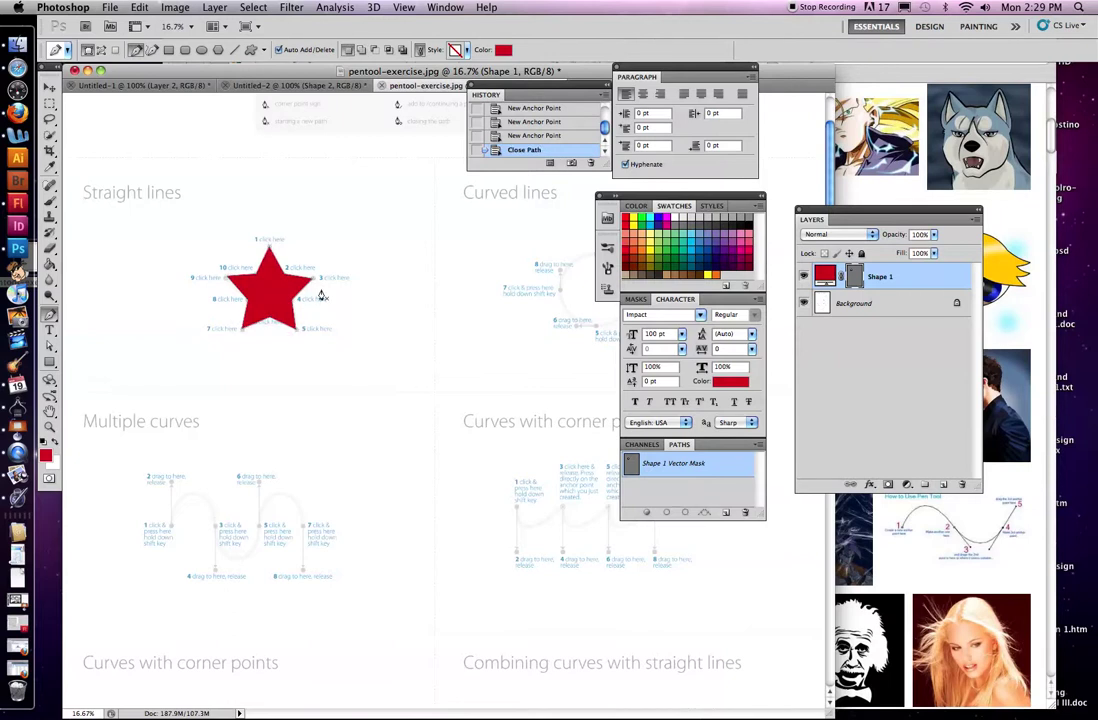
- Set the Pen tool to create paths and move the floating swatches, character and paths group clear of the Curved lines exercise
{"action": "left_click", "coordinate": [101, 50]}
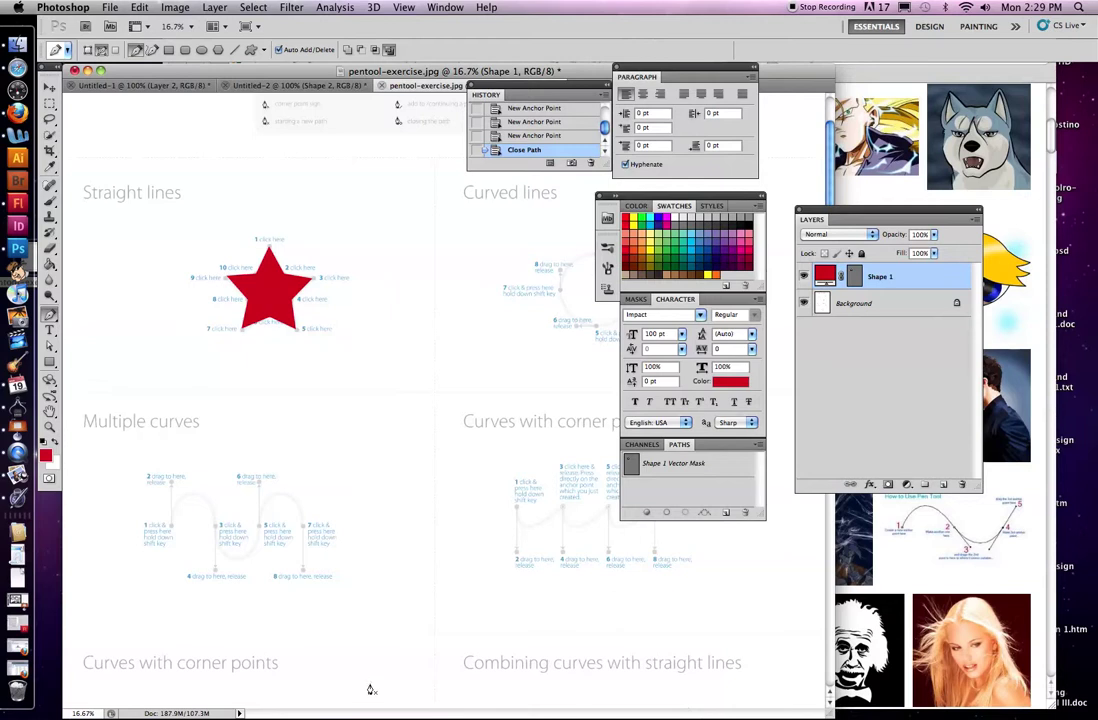
{"action": "scroll", "coordinate": [296, 568], "scroll_direction": "down", "scroll_amount": 1}
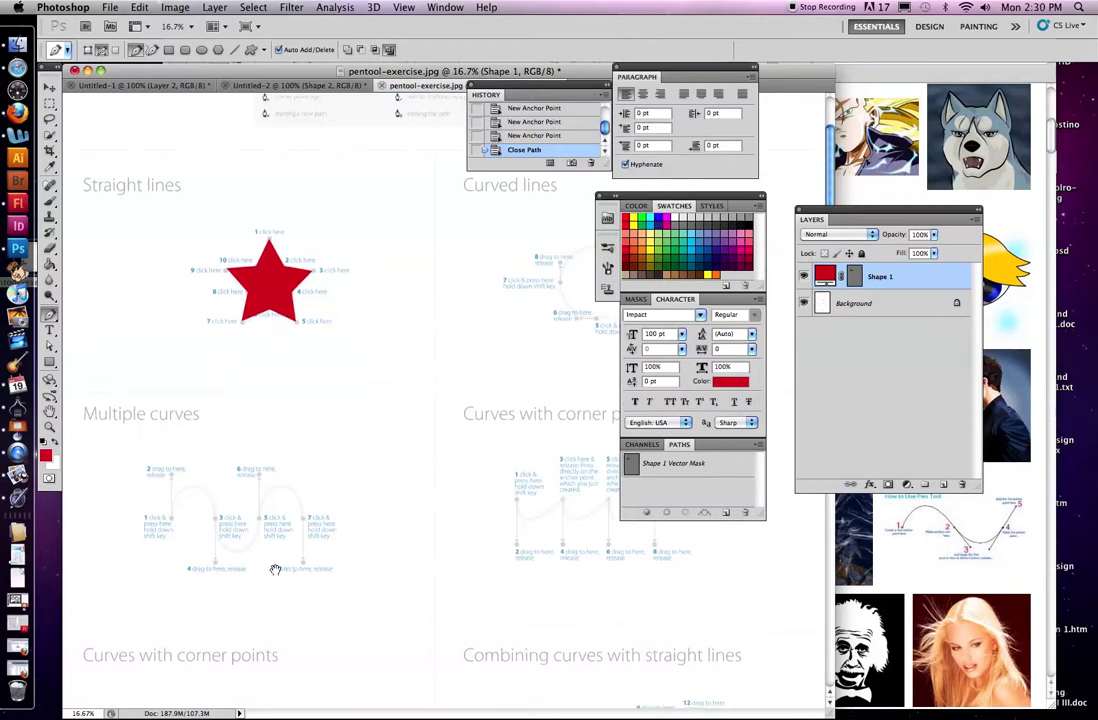
{"action": "left_click_drag", "start_coordinate": [658, 196], "coordinate": [753, 322]}
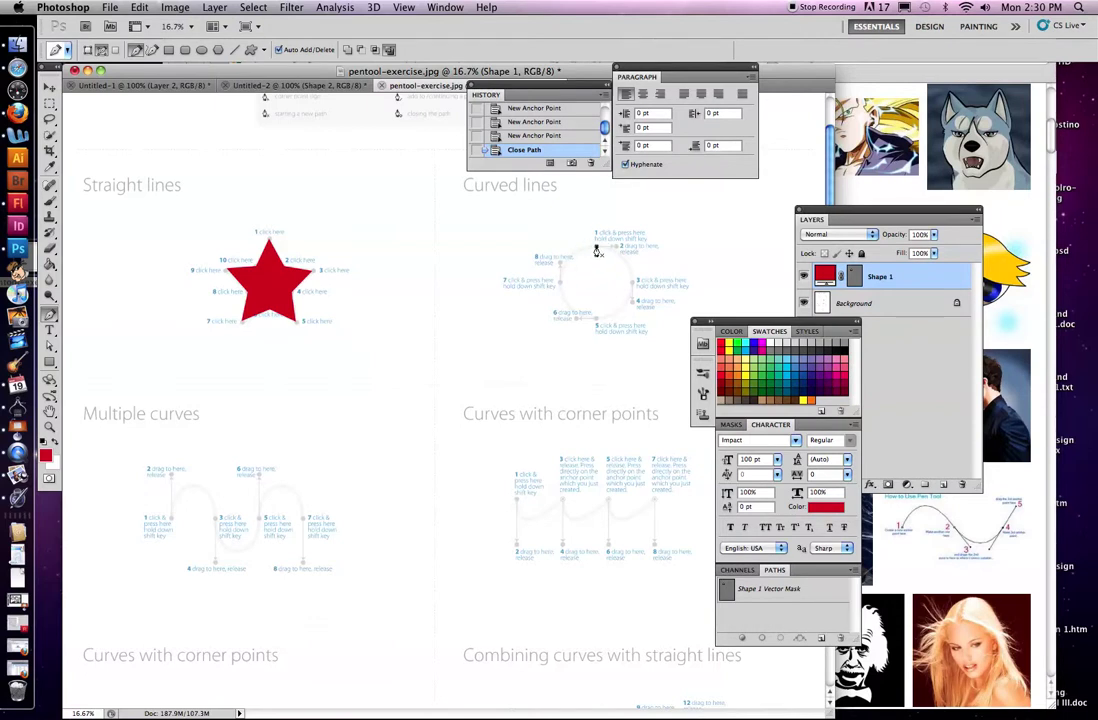
- Trace the Curved lines circle as a closed work path, using four smooth anchor points with horizontal and vertical handles
{"action": "left_click_drag", "start_coordinate": [597, 246], "coordinate": [614, 251]}
{"action": "mouse_move", "coordinate": [616, 246]}
{"action": "left_mouse_down"}
{"action": "mouse_move", "coordinate": [597, 229]}
{"action": "mouse_move", "coordinate": [583, 233]}
{"action": "mouse_move", "coordinate": [576, 260]}
{"action": "mouse_move", "coordinate": [581, 222]}
{"action": "mouse_move", "coordinate": [573, 267]}
{"action": "mouse_move", "coordinate": [581, 217]}
{"action": "mouse_move", "coordinate": [581, 233]}
{"action": "mouse_move", "coordinate": [620, 250]}
{"action": "left_mouse_up"}
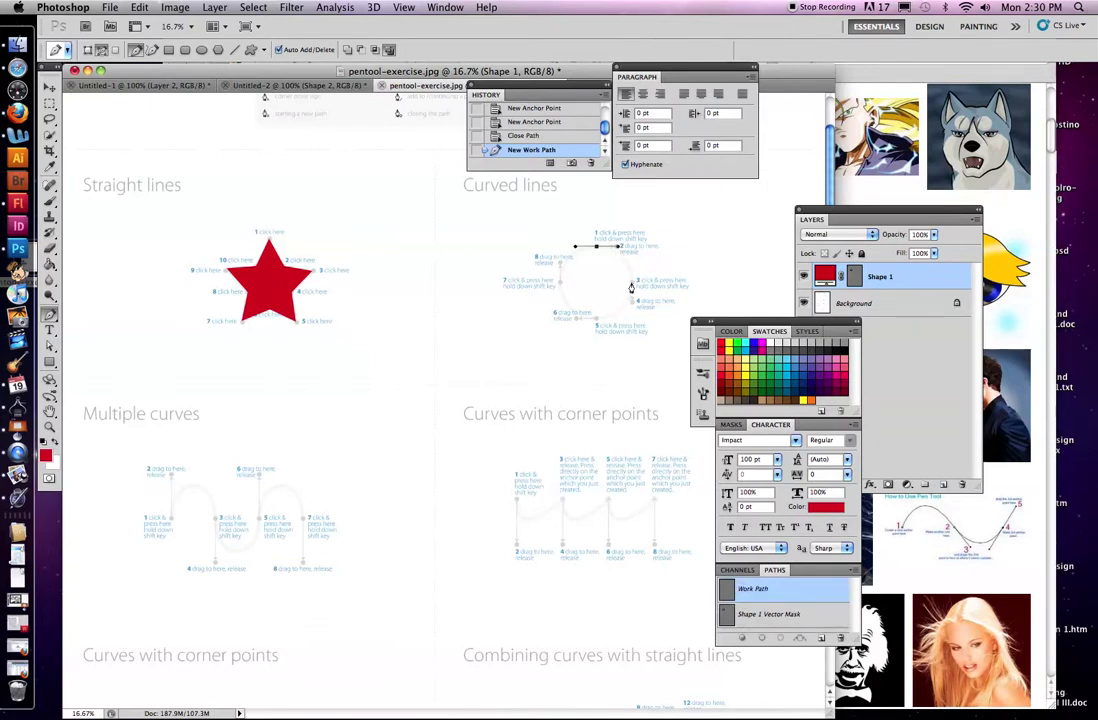
{"action": "left_click", "coordinate": [631, 287]}
{"action": "left_click_drag", "start_coordinate": [631, 287], "coordinate": [634, 304]}
{"action": "left_click", "coordinate": [632, 309]}
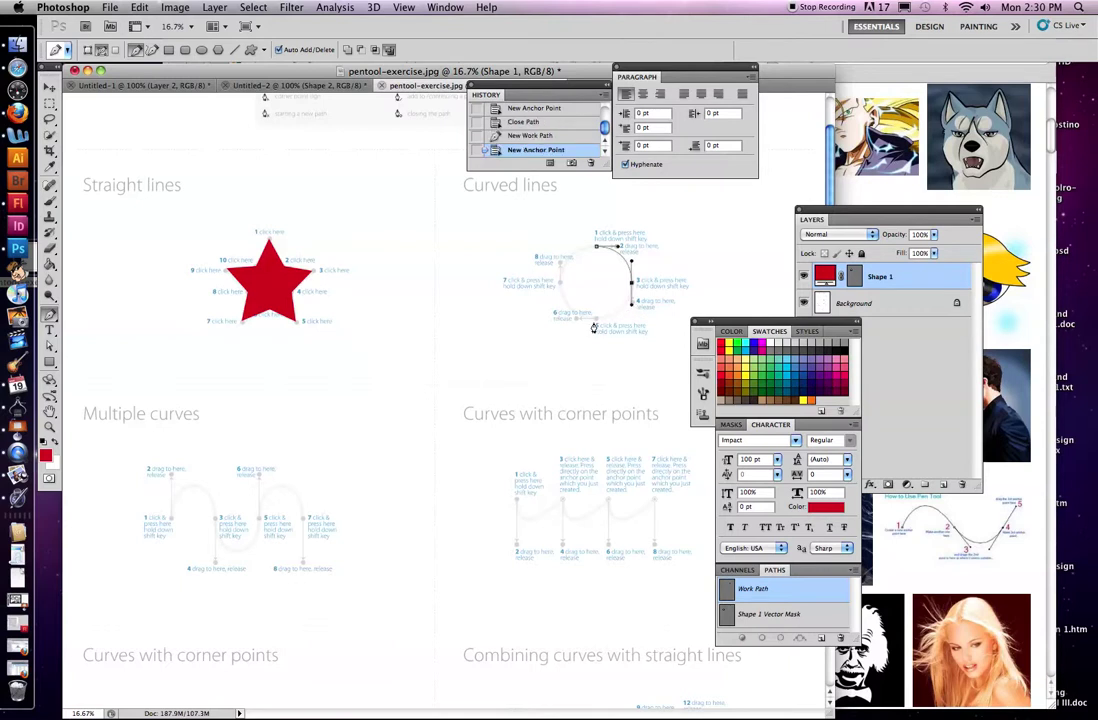
{"action": "left_click_drag", "start_coordinate": [597, 318], "coordinate": [581, 319]}
{"action": "left_click", "coordinate": [559, 287]}
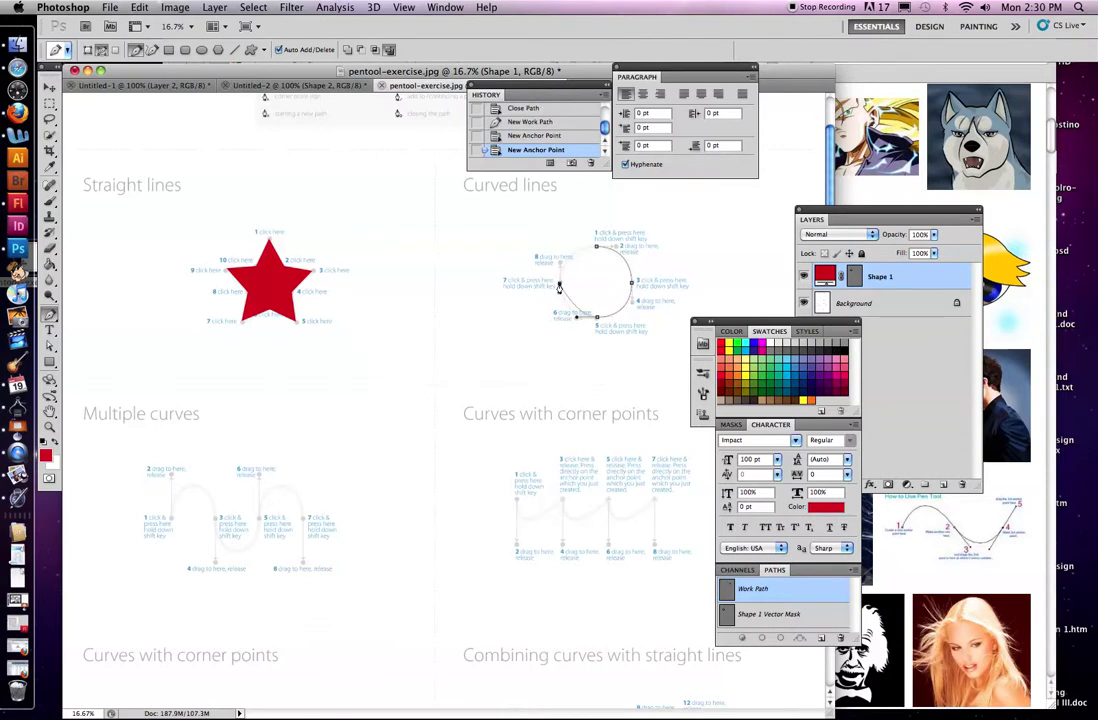
{"action": "left_click_drag", "start_coordinate": [559, 286], "coordinate": [560, 262]}
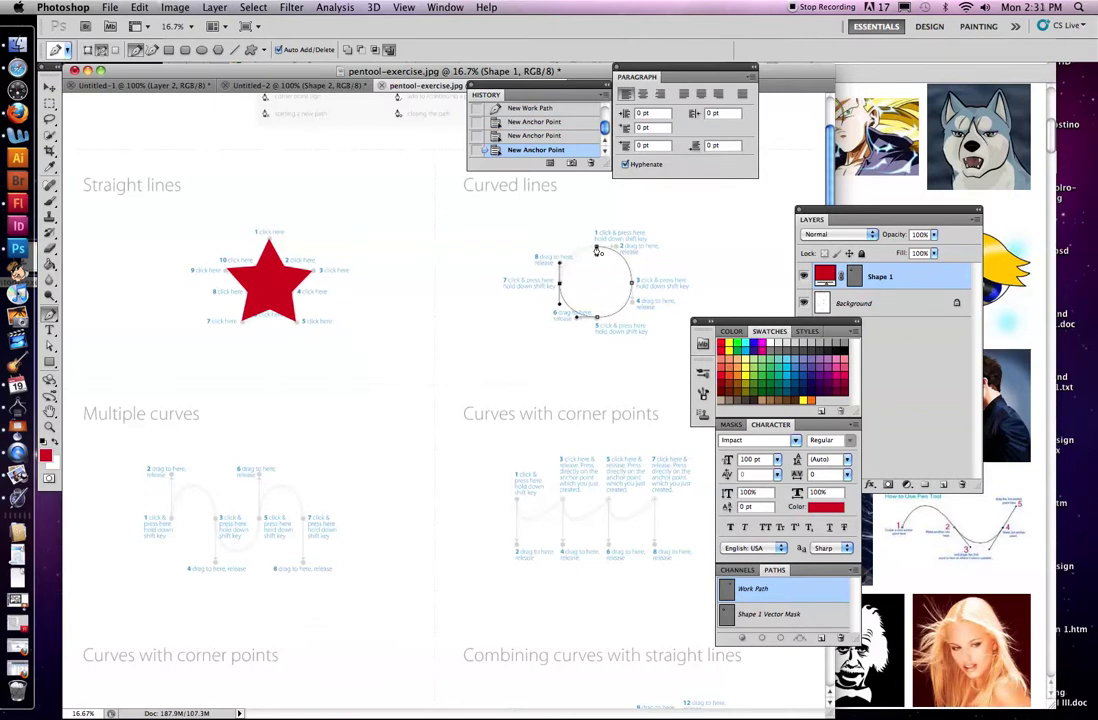
{"action": "left_click", "coordinate": [597, 250]}
{"action": "left_click_drag", "start_coordinate": [597, 250], "coordinate": [625, 265]}
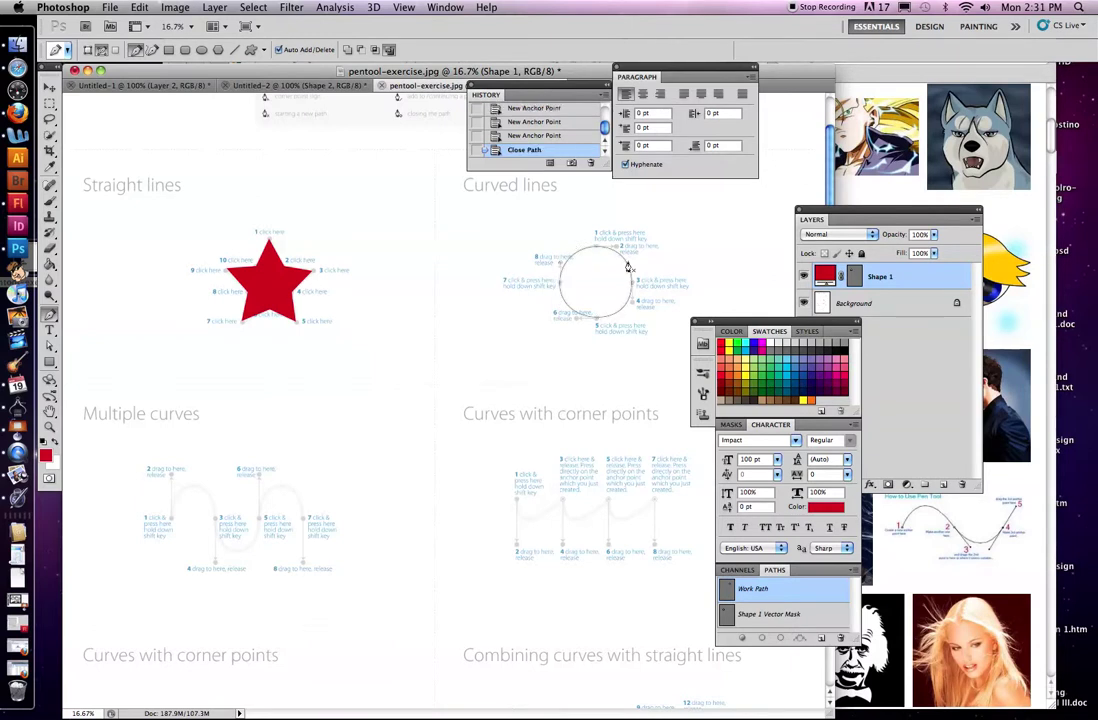
- Convert the circular path into a new anti-aliased selection with a feather radius of 0 pixels, and deselect it
{"action": "right_click", "coordinate": [620, 315]}
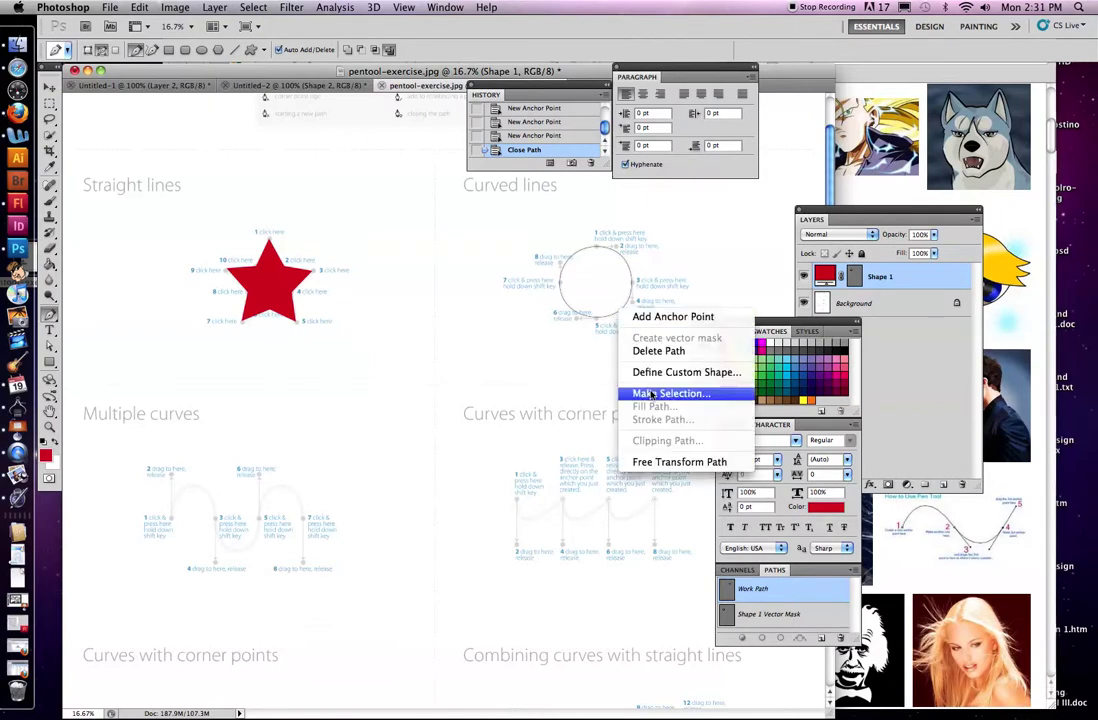
{"action": "key", "text": "Escape"}
{"action": "right_click", "coordinate": [614, 318]}
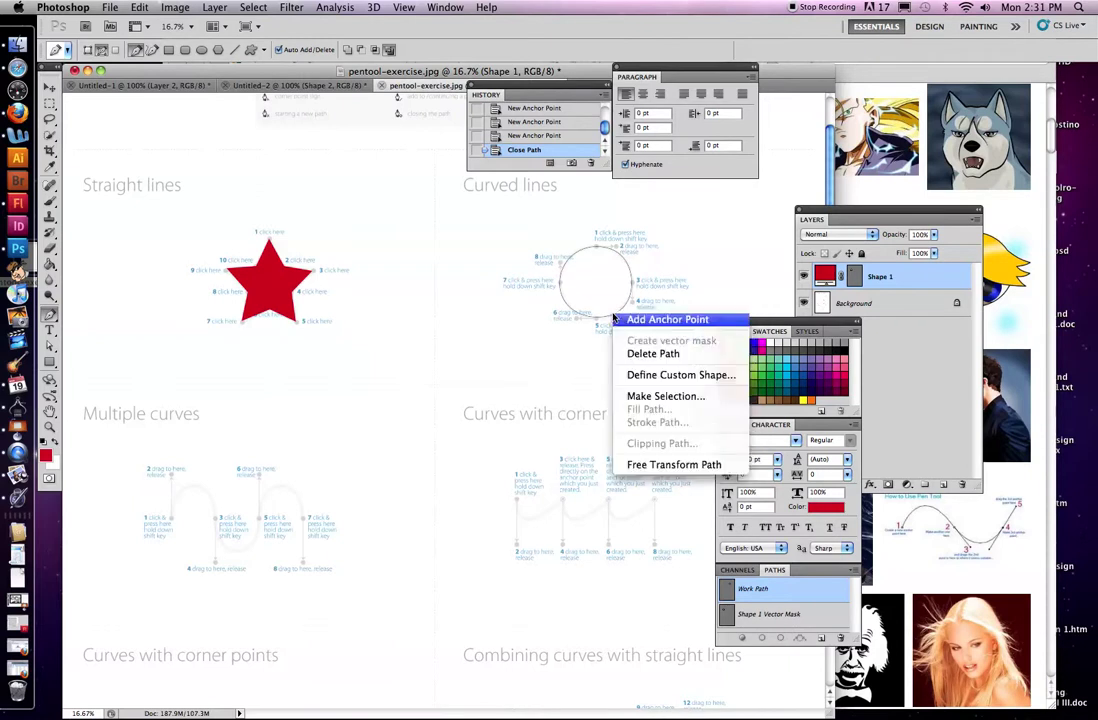
{"action": "left_click", "coordinate": [662, 396]}
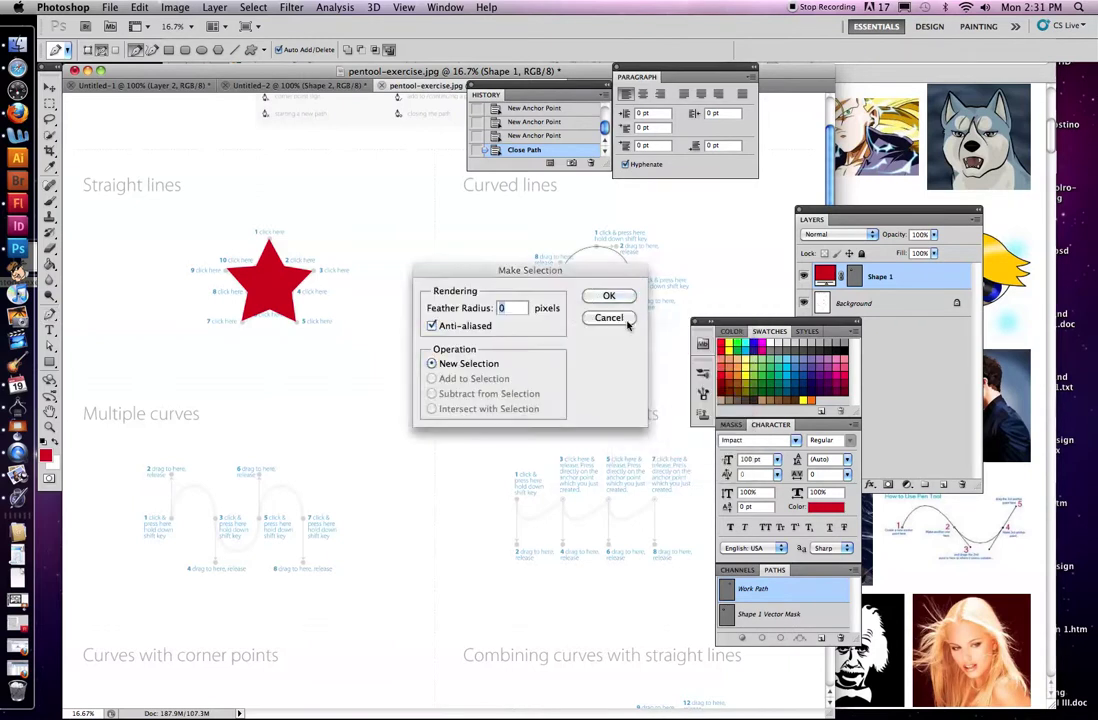
{"action": "left_click", "coordinate": [609, 296]}
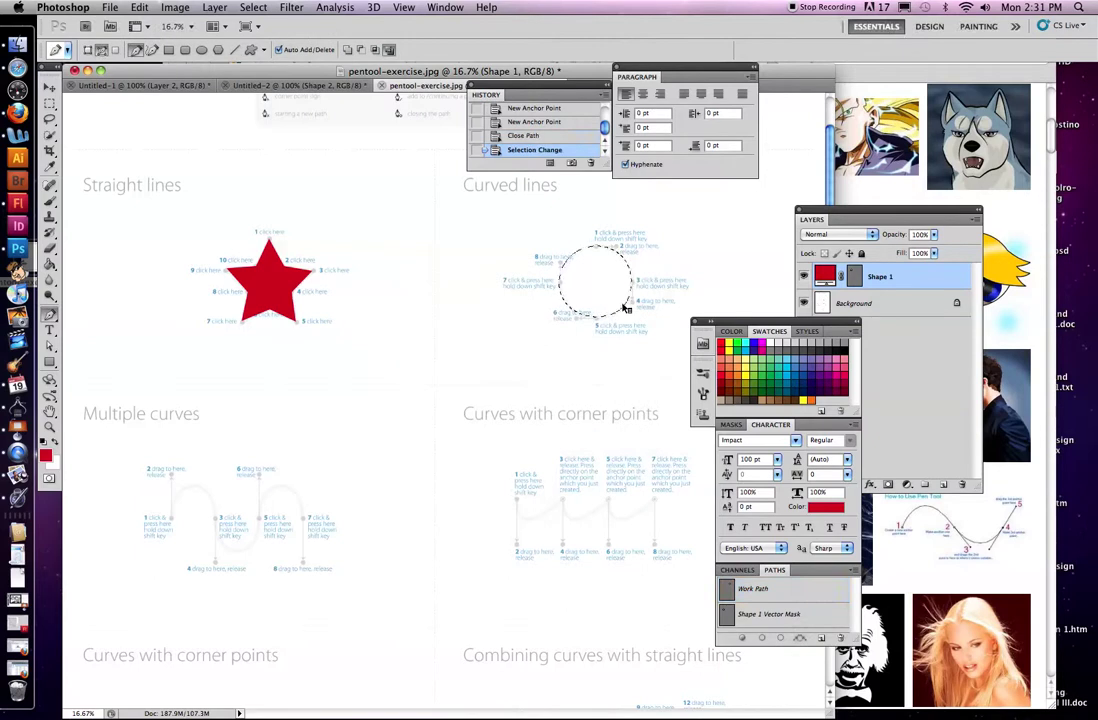
{"action": "right_click", "coordinate": [625, 311]}
{"action": "key", "text": "Escape"}
{"action": "key", "text": "super+d"}
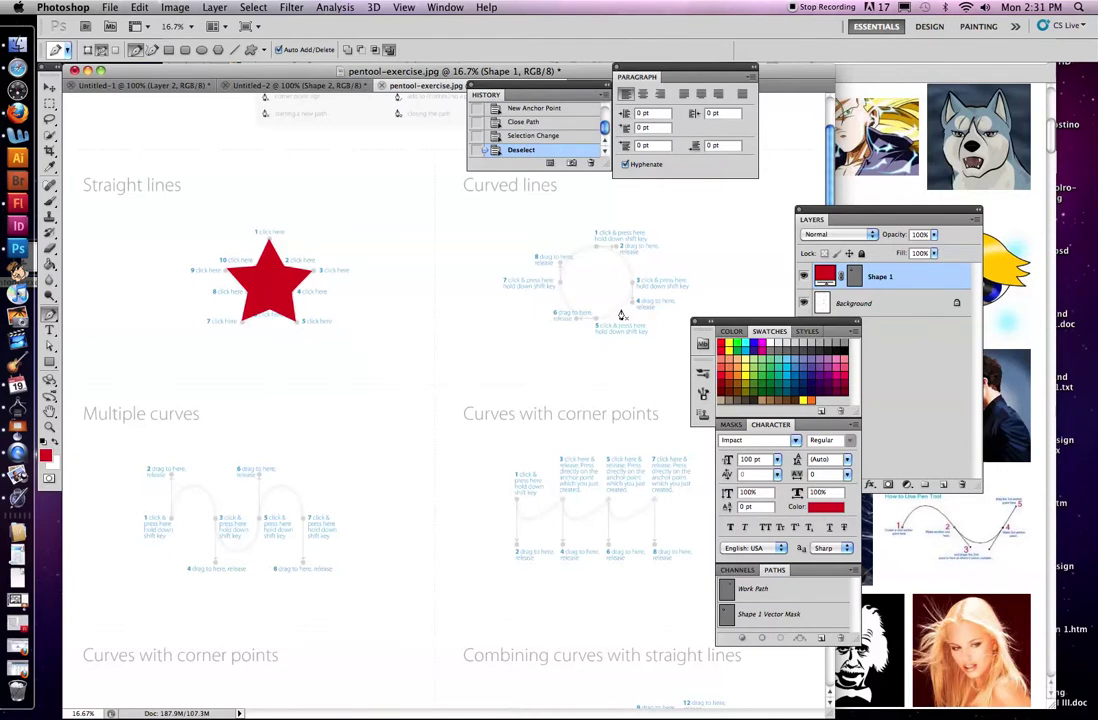
- Redraw the Curved lines circle as a closed work path with smooth anchor points
{"action": "left_click", "coordinate": [597, 253]}
{"action": "mouse_move", "coordinate": [600, 250]}
{"action": "left_mouse_down"}
{"action": "mouse_move", "coordinate": [621, 247]}
{"action": "mouse_move", "coordinate": [630, 307]}
{"action": "mouse_move", "coordinate": [571, 316]}
{"action": "mouse_move", "coordinate": [560, 258]}
{"action": "mouse_move", "coordinate": [617, 256]}
{"action": "left_mouse_up"}
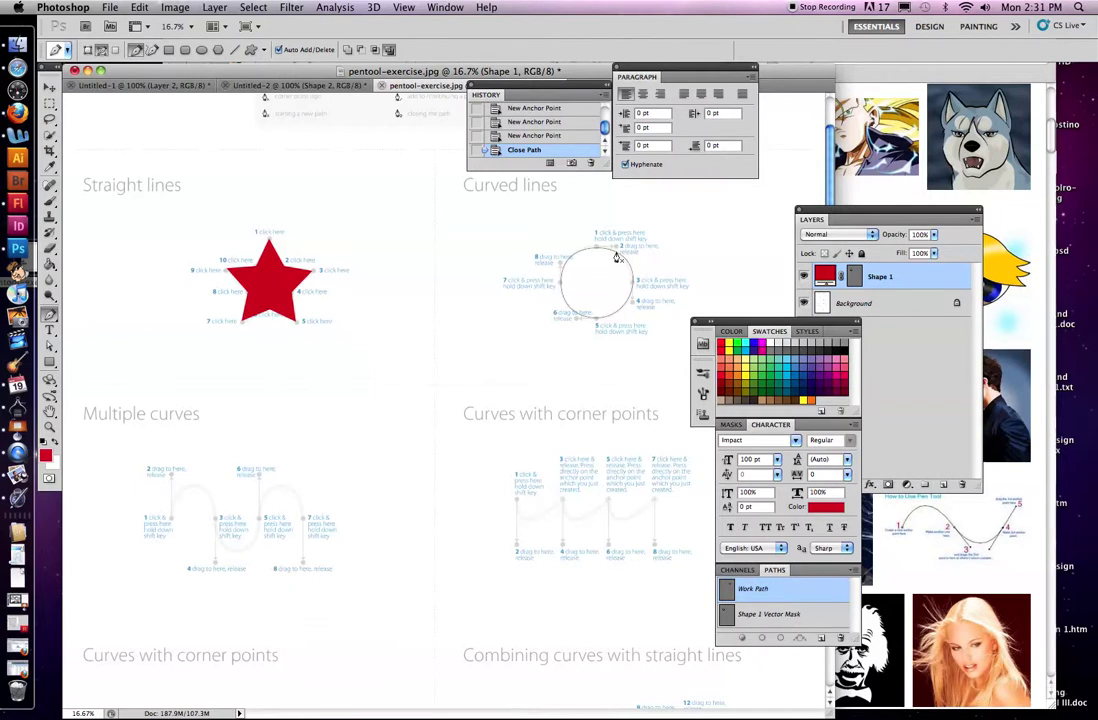
{"action": "right_click", "coordinate": [617, 257]}
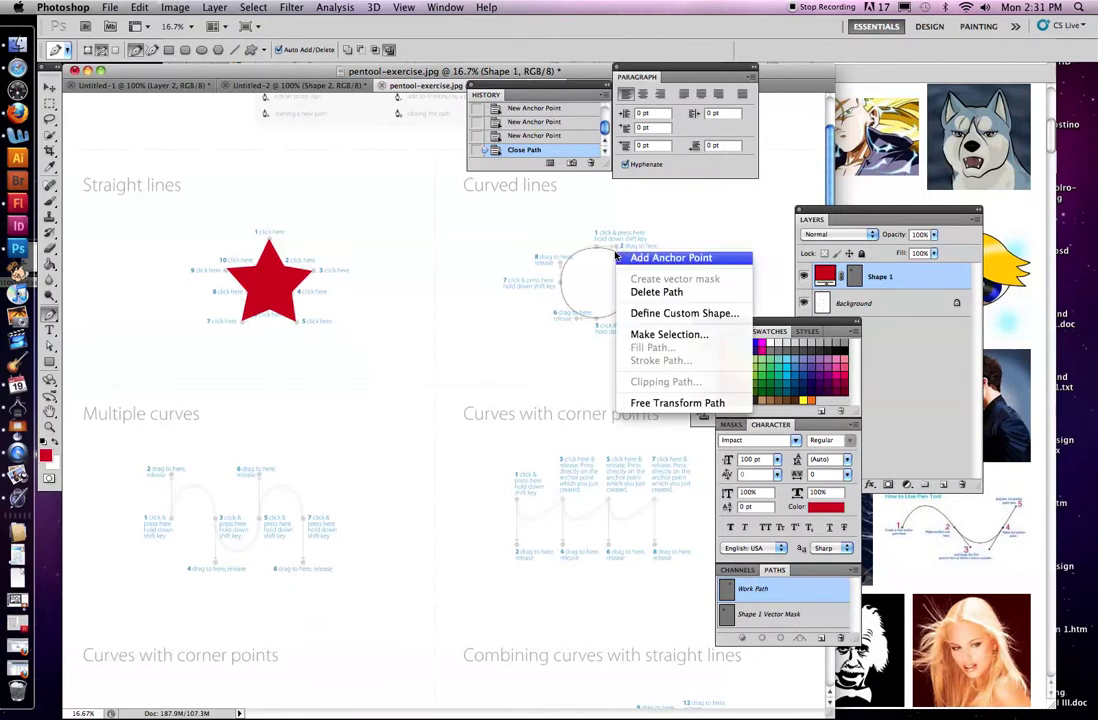
{"action": "left_click", "coordinate": [652, 313]}
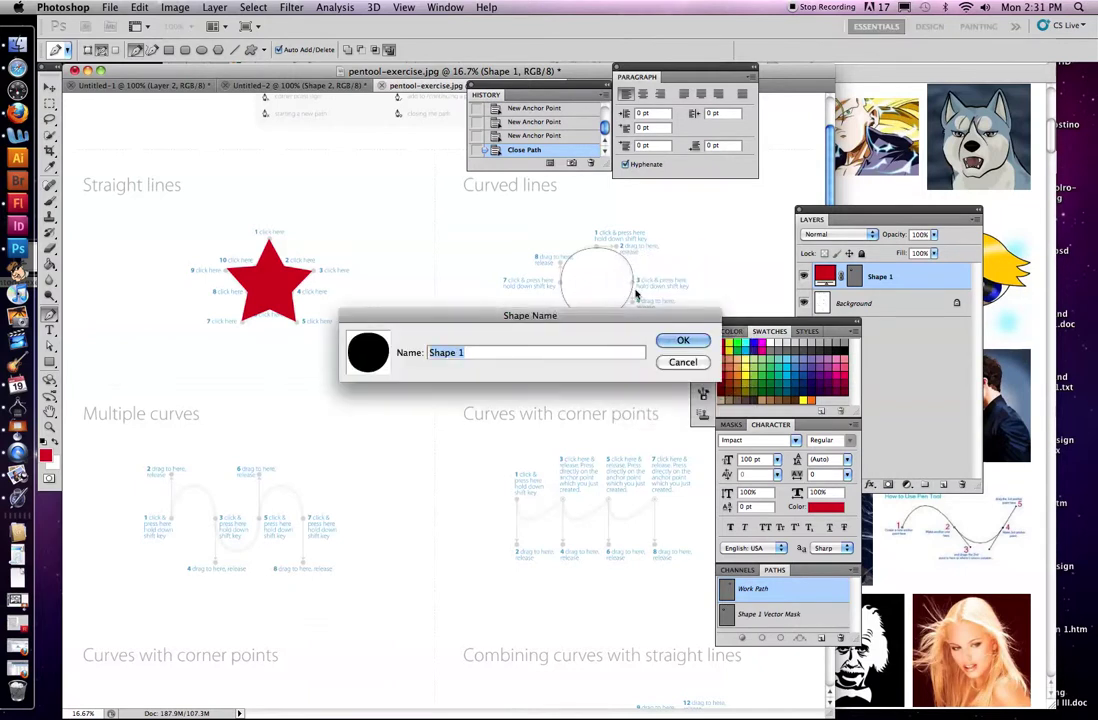
{"action": "left_click", "coordinate": [670, 364]}
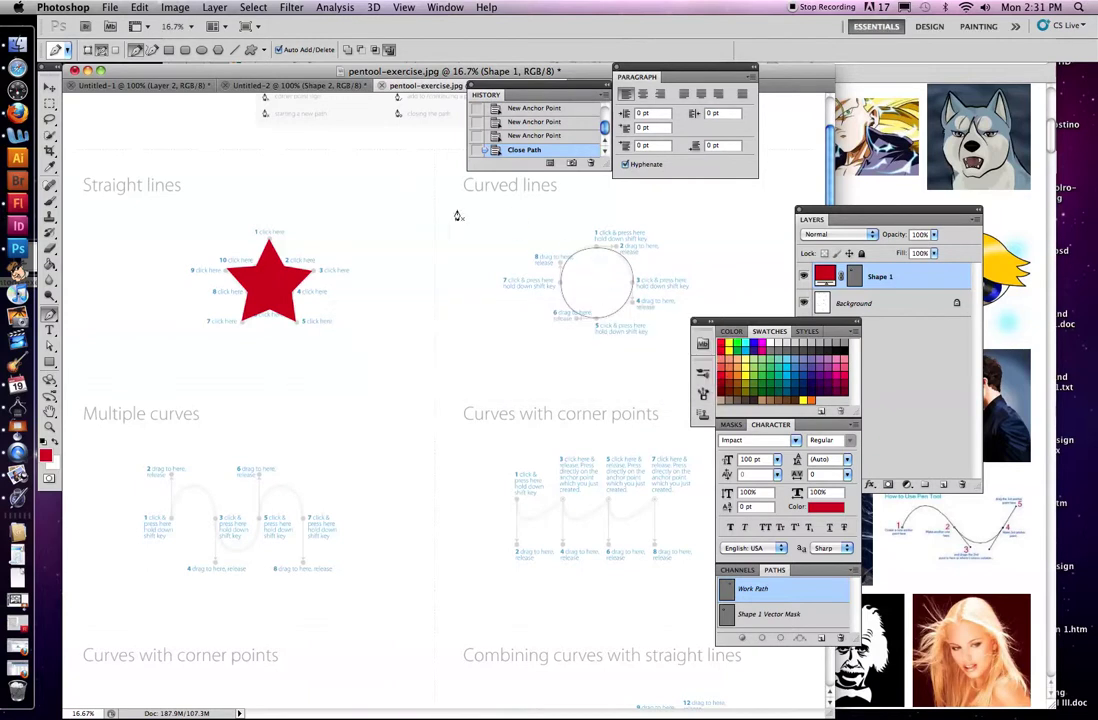
- Set the Pen tool to shape layers and place smooth anchor points at the exercise circle's top, right, bottom and left
{"action": "left_click", "coordinate": [87, 50]}
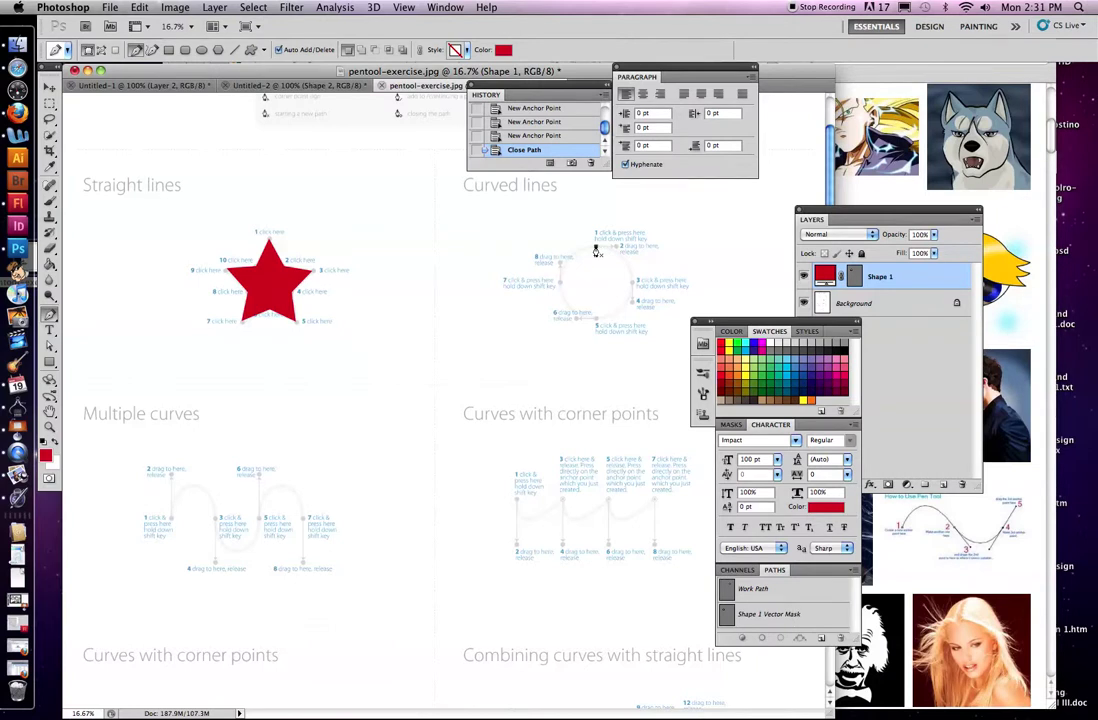
{"action": "left_click_drag", "start_coordinate": [596, 246], "coordinate": [557, 316]}
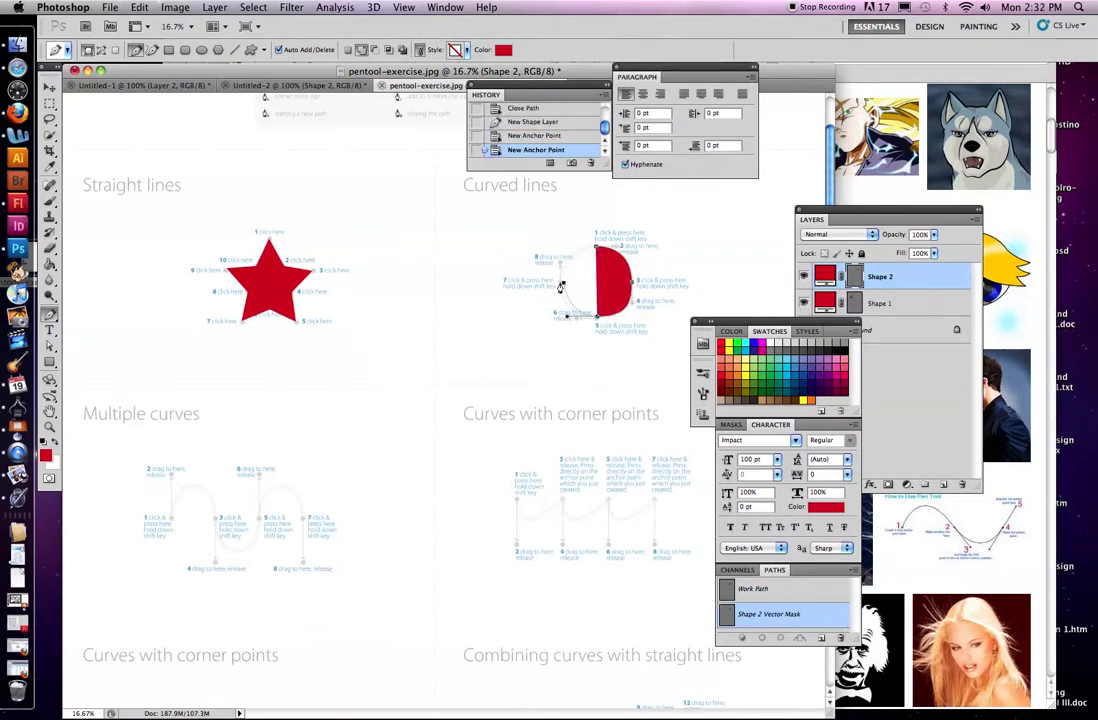
{"action": "left_click_drag", "start_coordinate": [561, 262], "coordinate": [581, 275]}
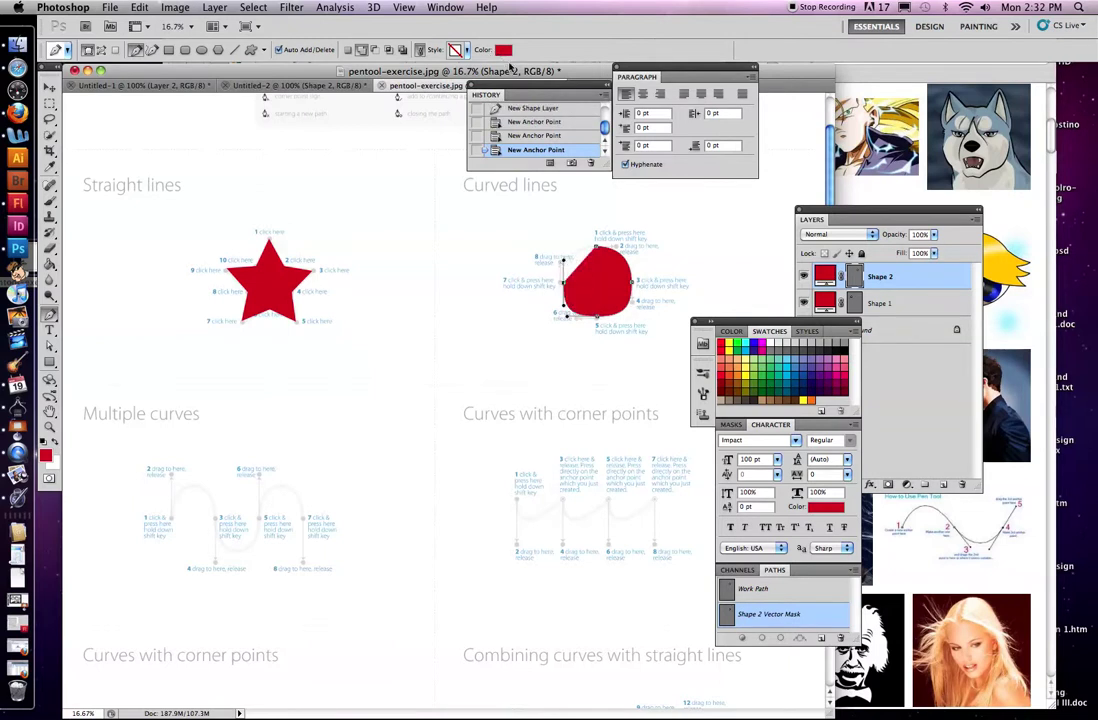
- Apply the unfilled, stroke-only style preset to the circular shape layer, leaving its solid color as it is
{"action": "left_click", "coordinate": [501, 50]}
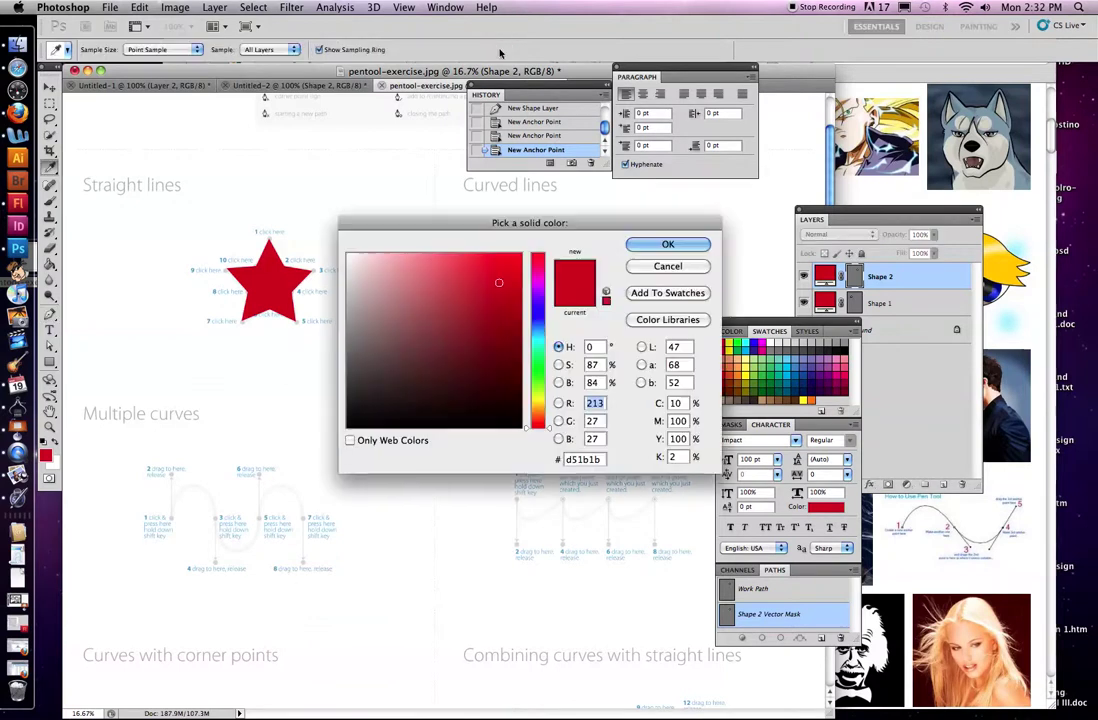
{"action": "left_click", "coordinate": [668, 264]}
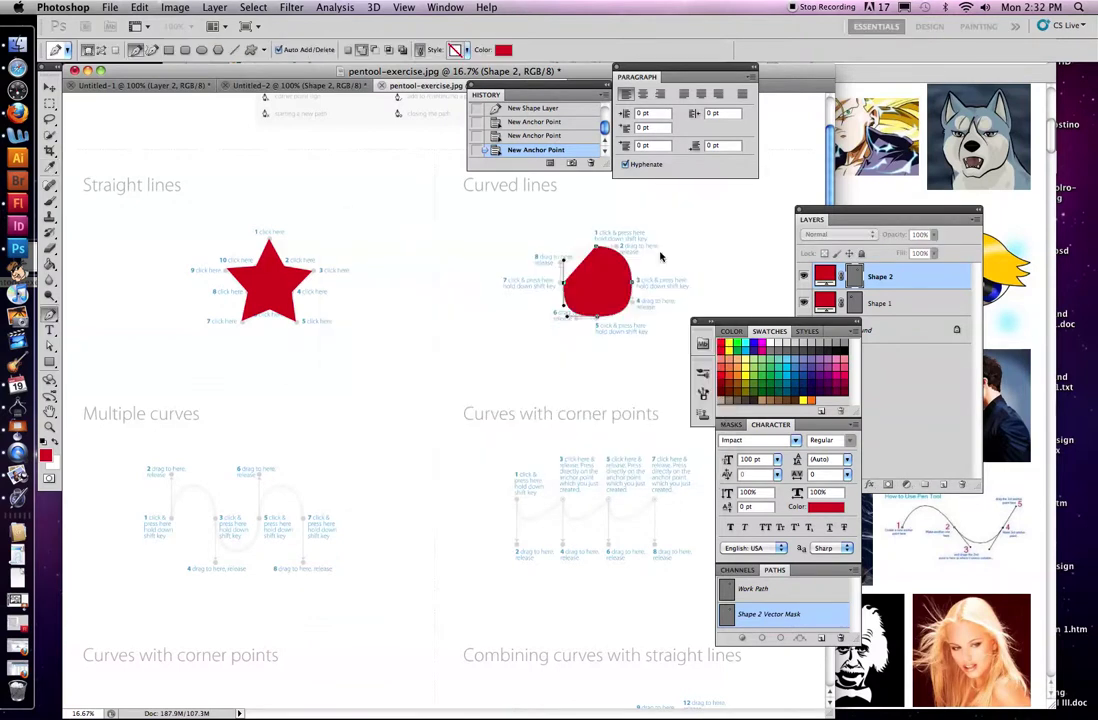
{"action": "left_click", "coordinate": [466, 52]}
{"action": "left_click", "coordinate": [458, 50]}
{"action": "left_click", "coordinate": [458, 50]}
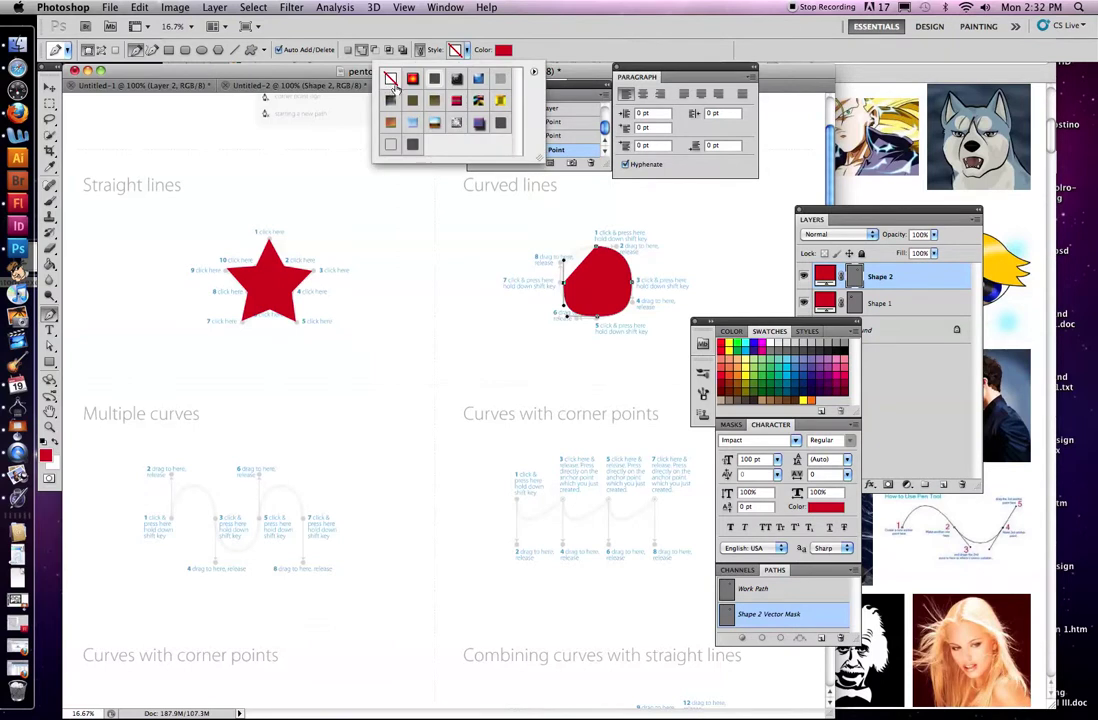
{"action": "left_click", "coordinate": [390, 146]}
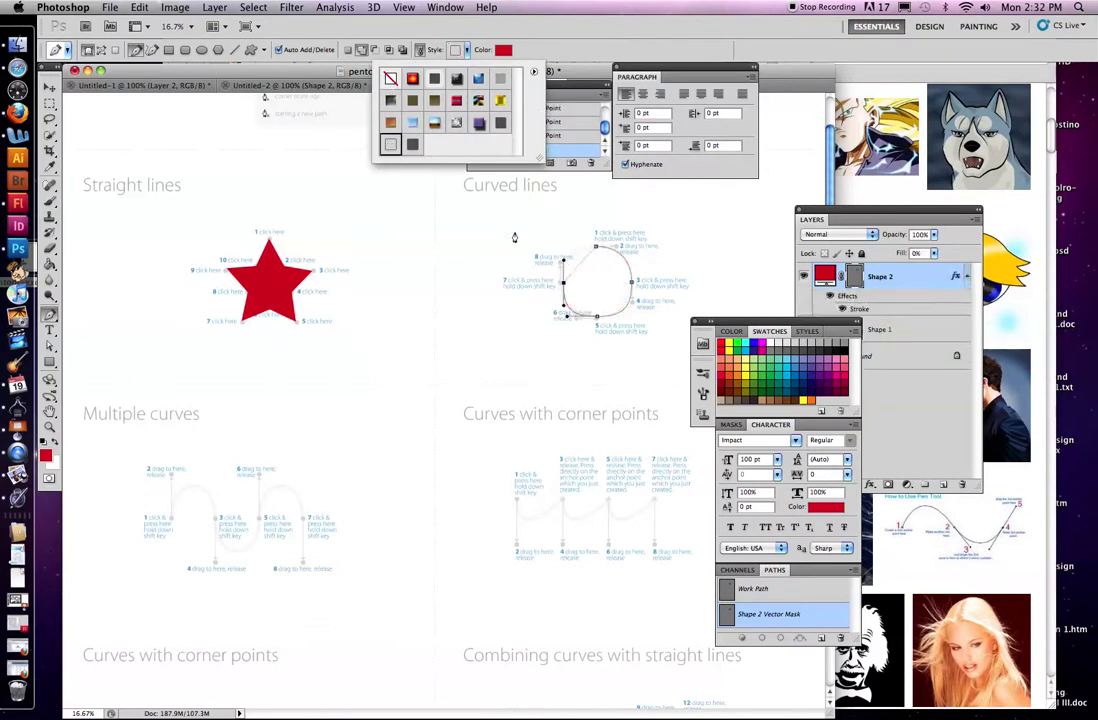
- Close the circular shape's path at its starting anchor point and remove its layer style by applying the no-style preset
{"action": "left_click", "coordinate": [605, 250]}
{"action": "left_click", "coordinate": [598, 246]}
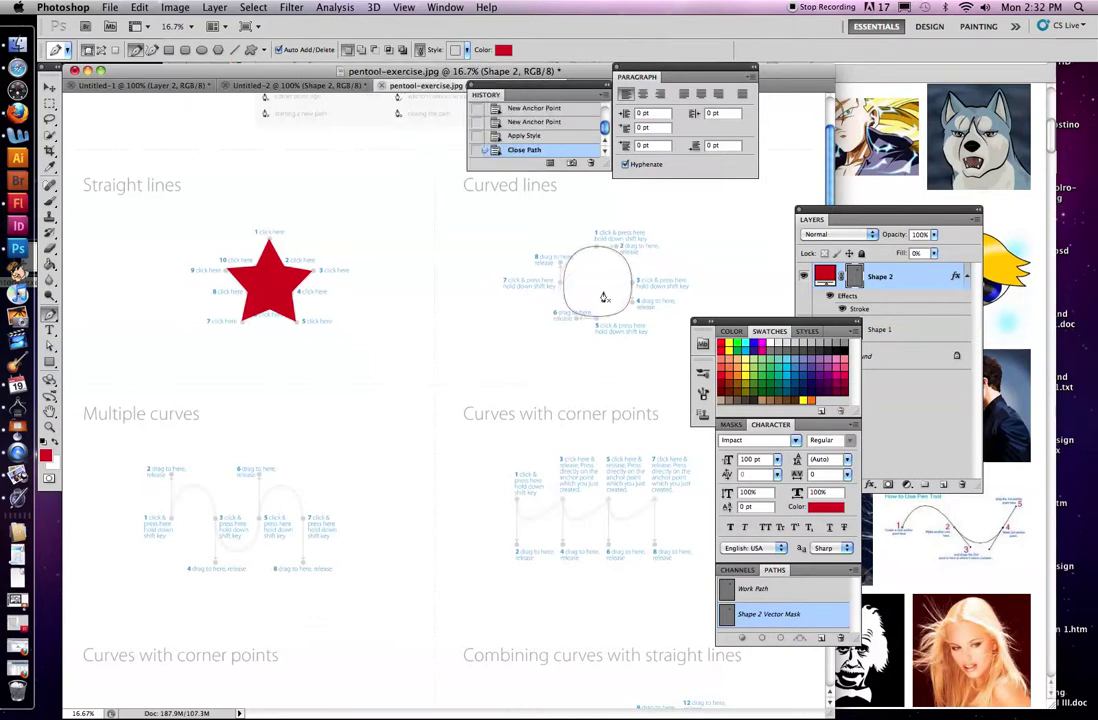
{"action": "left_click", "coordinate": [465, 49]}
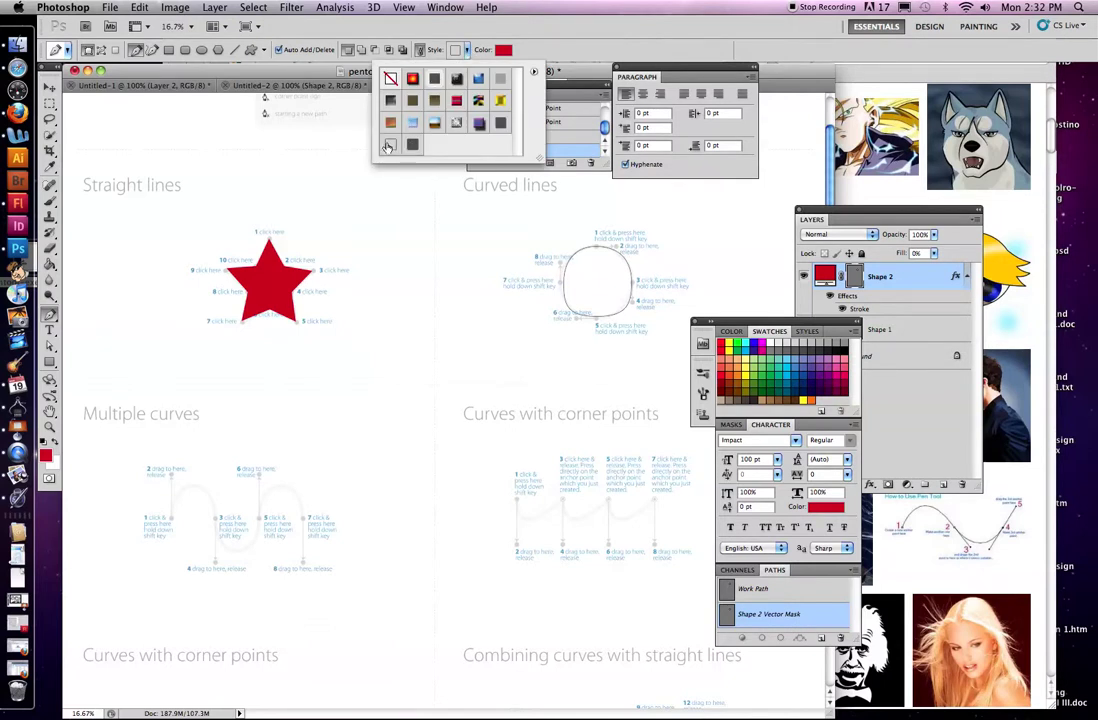
{"action": "left_click", "coordinate": [389, 79]}
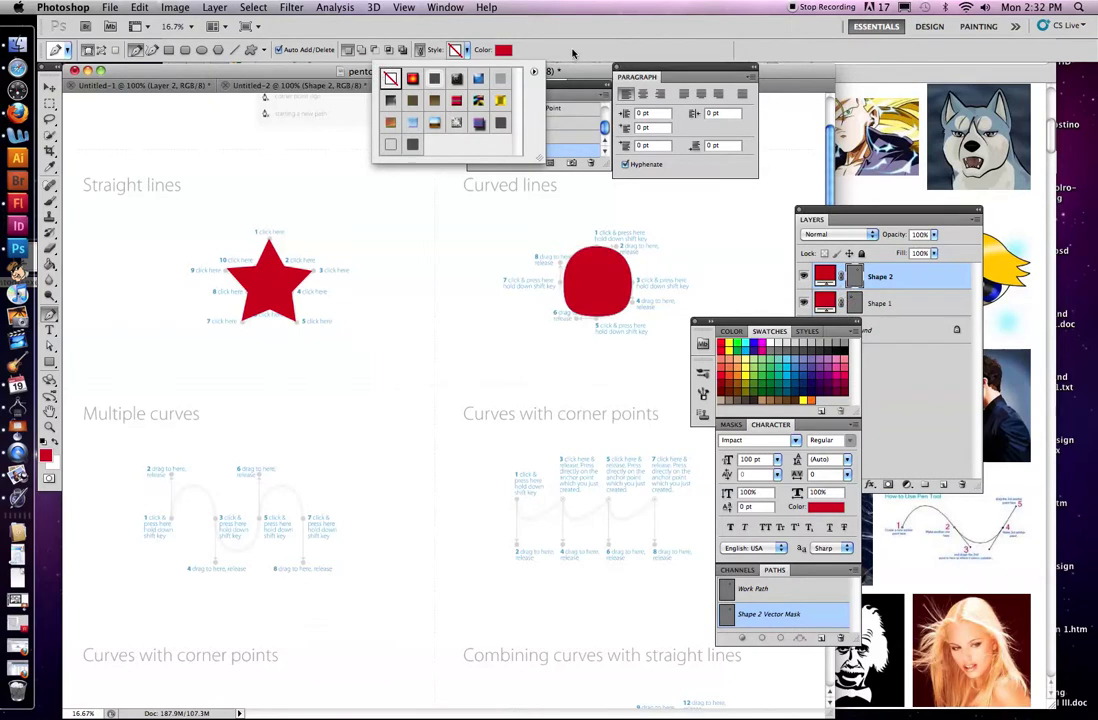
{"action": "left_click", "coordinate": [570, 56]}
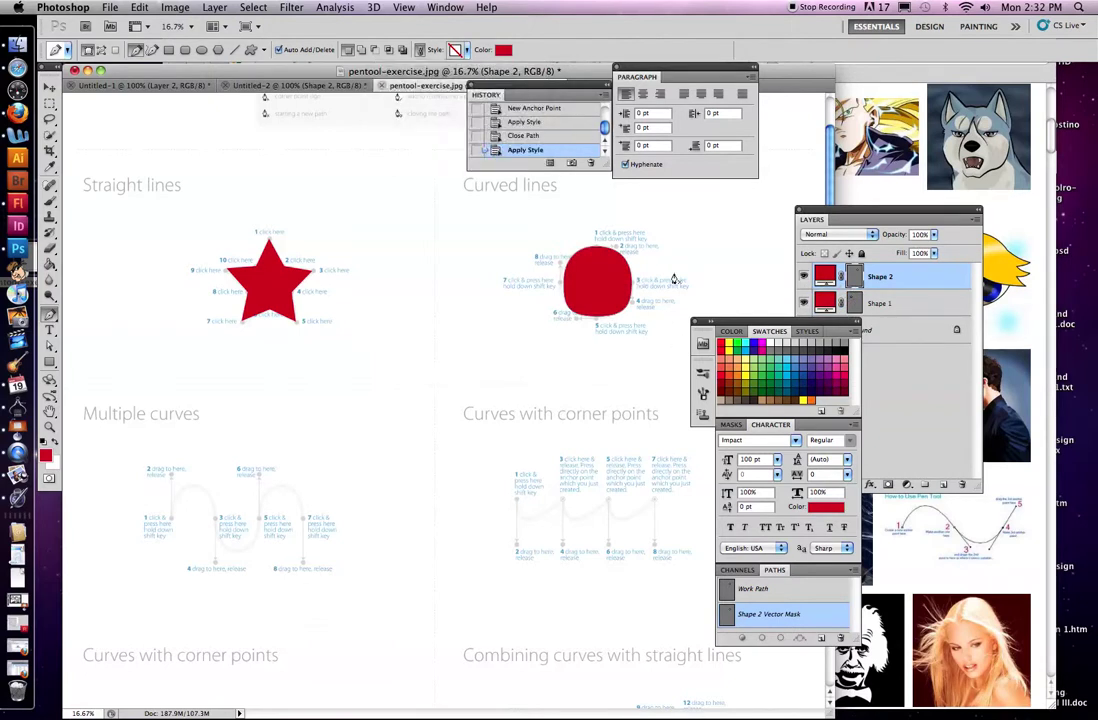
{"action": "scroll", "coordinate": [450, 400], "scroll_direction": "down", "scroll_amount": 5}
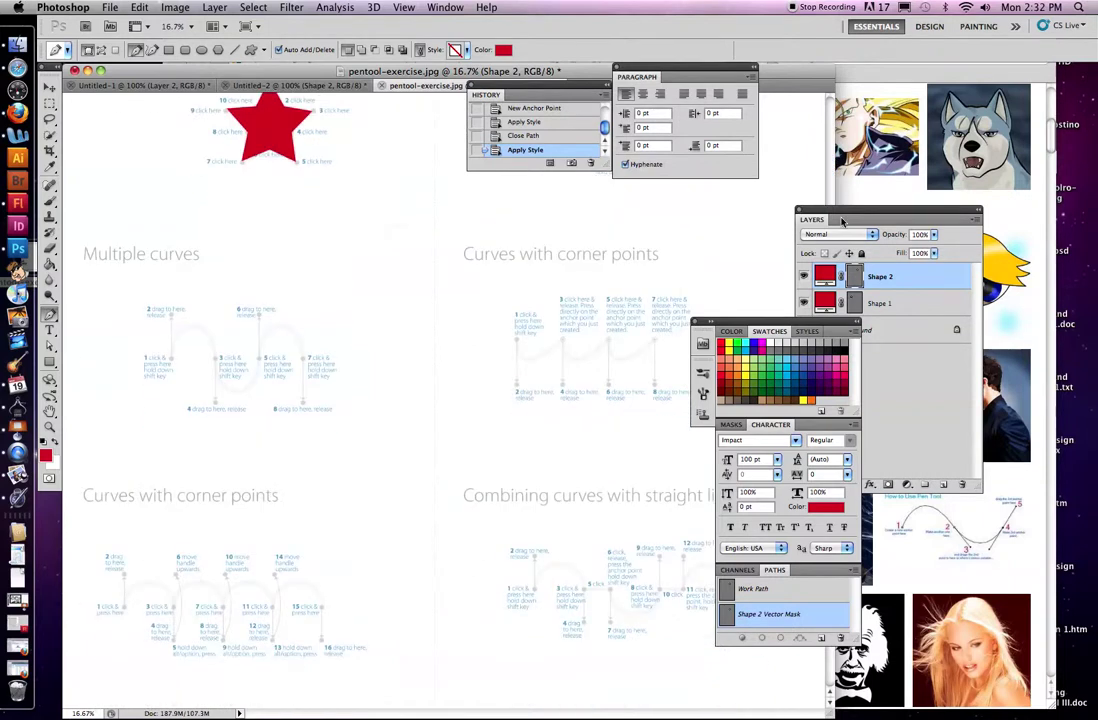
{"action": "scroll", "coordinate": [842, 140], "scroll_direction": "up", "scroll_amount": 5}
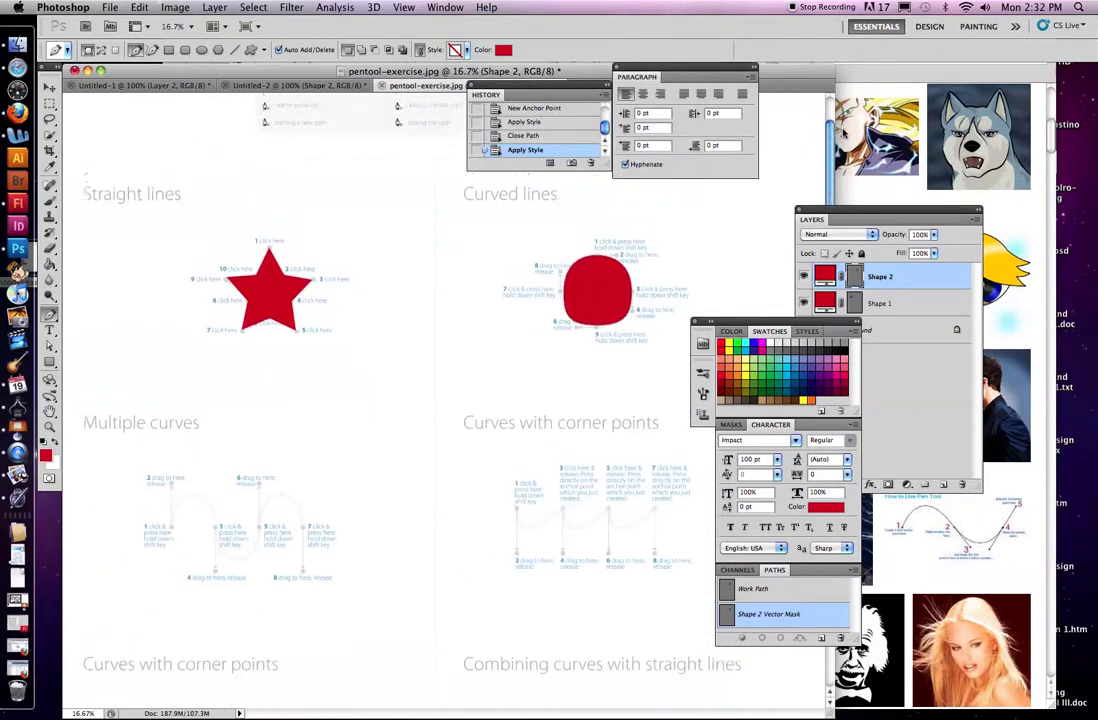
{"action": "scroll", "coordinate": [842, 131], "scroll_direction": "up", "scroll_amount": 2}
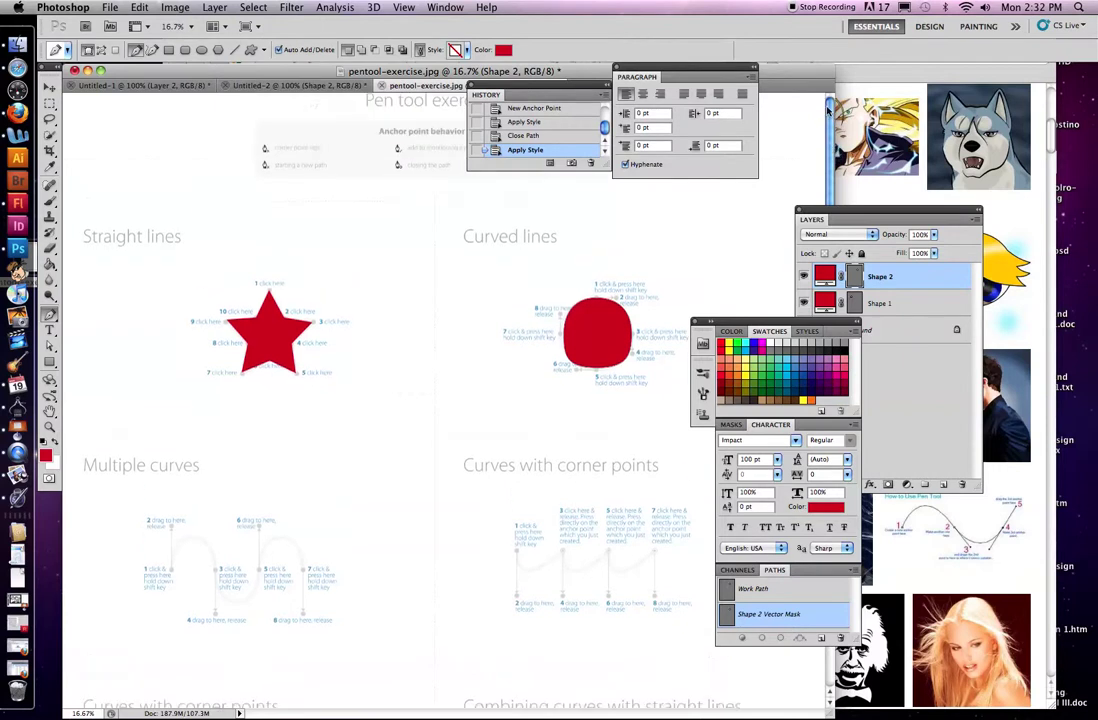
{"action": "scroll", "coordinate": [848, 300], "scroll_direction": "down", "scroll_amount": 7}
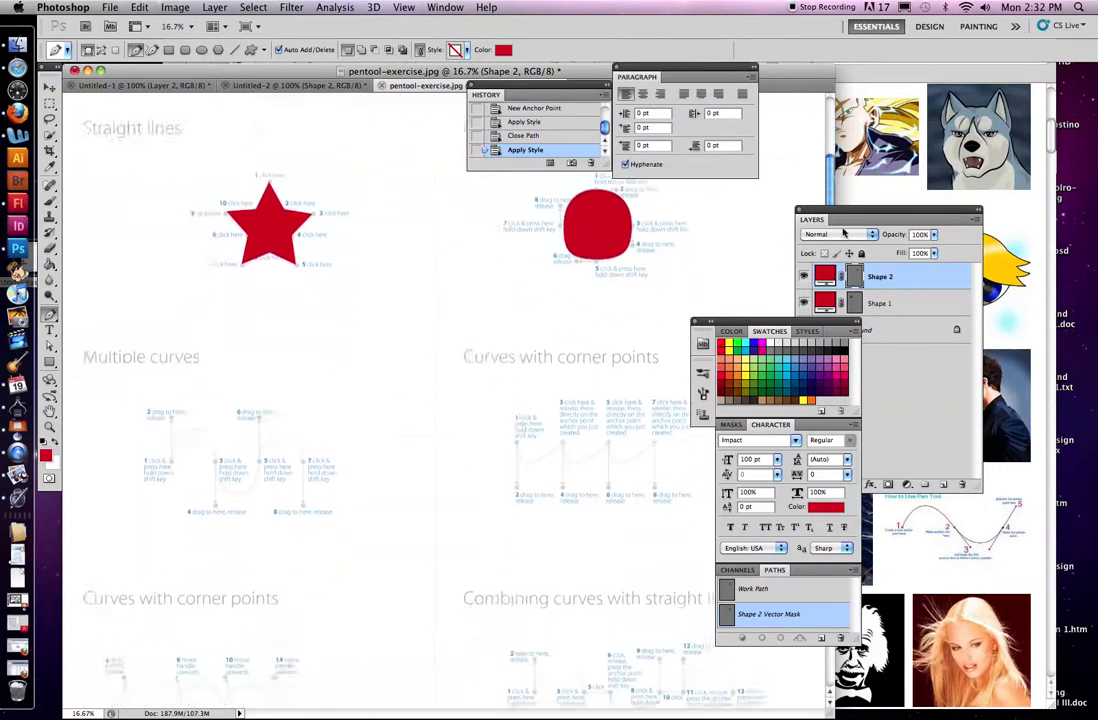
{"action": "scroll", "coordinate": [768, 171], "scroll_direction": "up", "scroll_amount": 7}
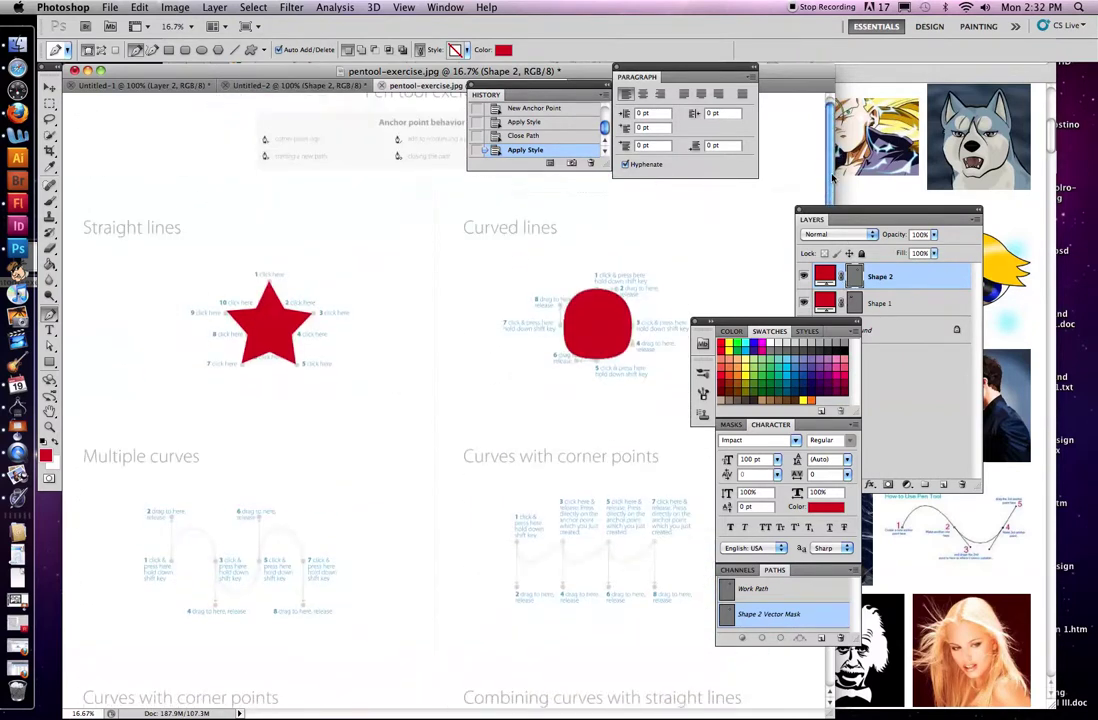